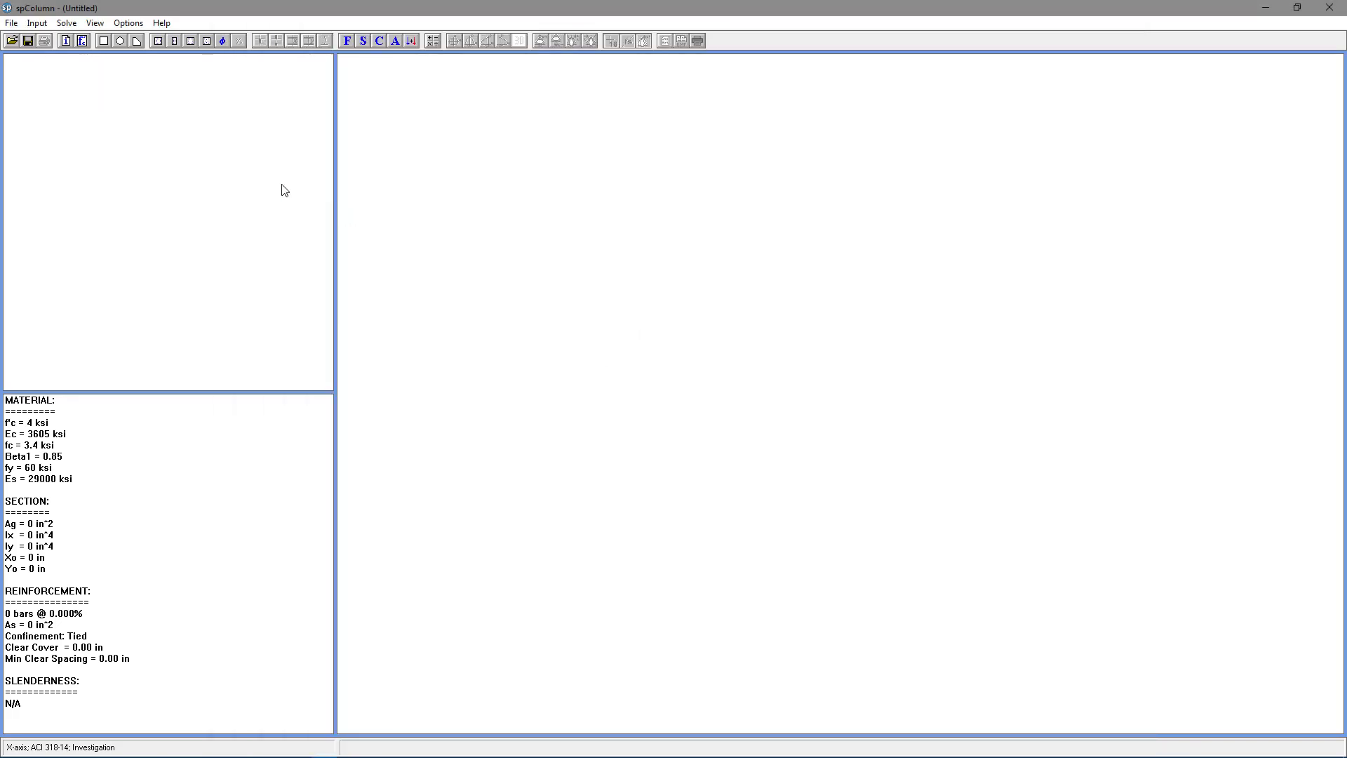
Step: Label the project 'example 5' with column 'max' and set the run axis to biaxial
click(37, 23)
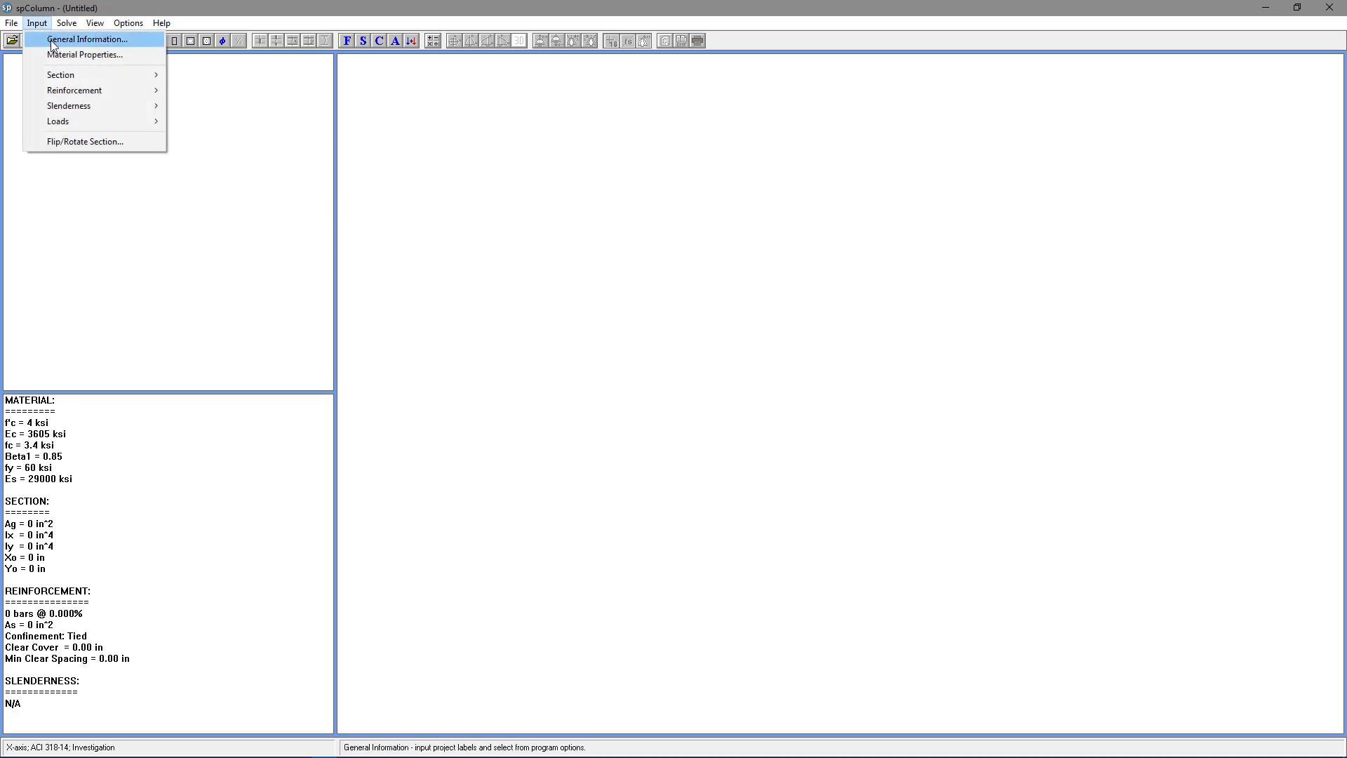
click(87, 40)
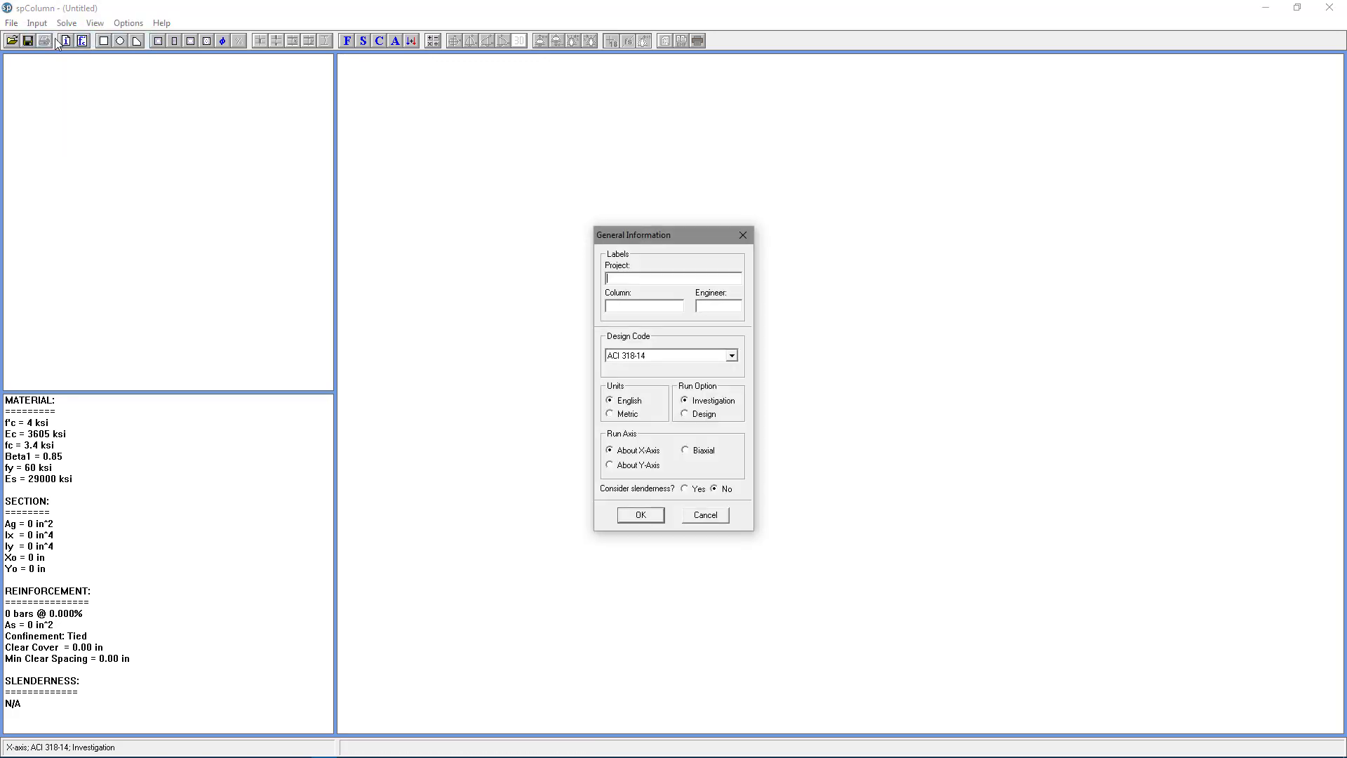
text(exam)
text(p)
text(max)
text(SP)
click(689, 453)
Step: Change the concrete strength f'c from 4 to 3 ksi in Material Properties
click(641, 515)
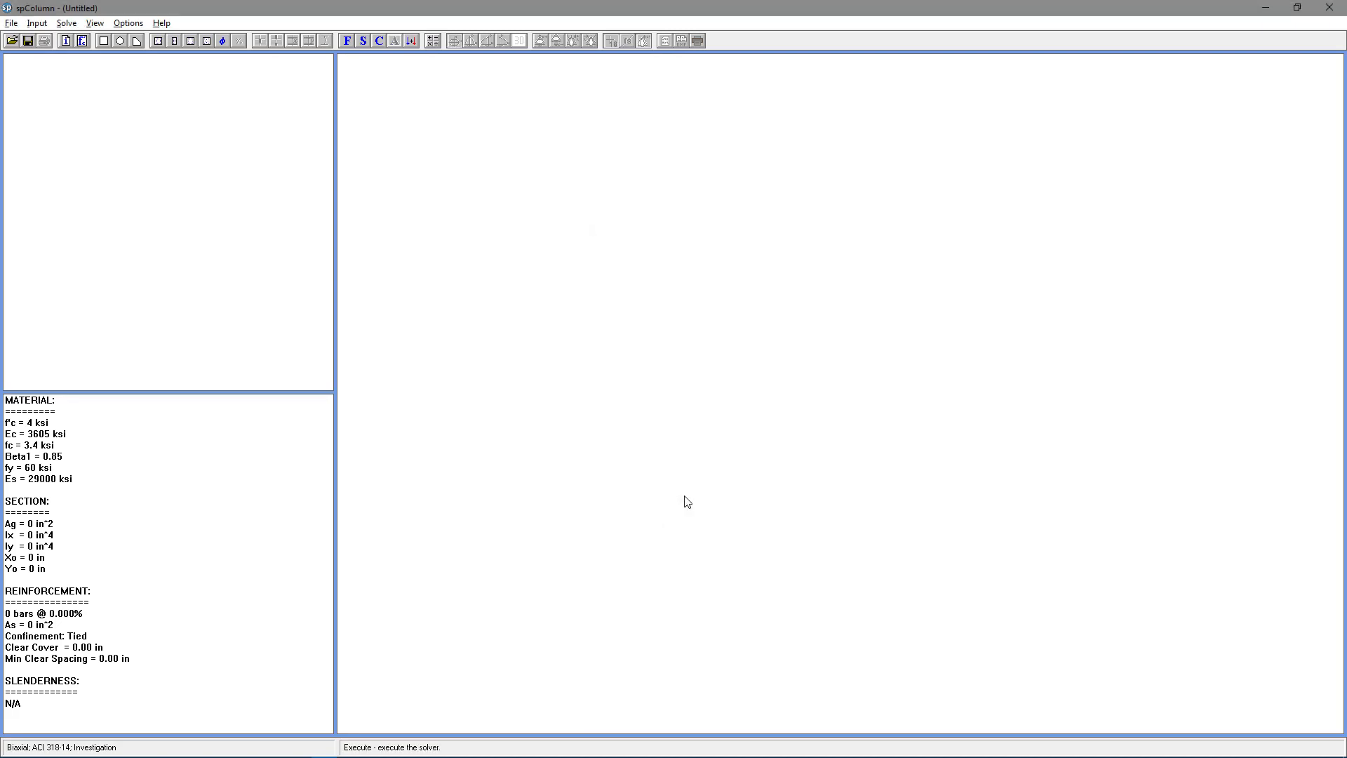
click(36, 23)
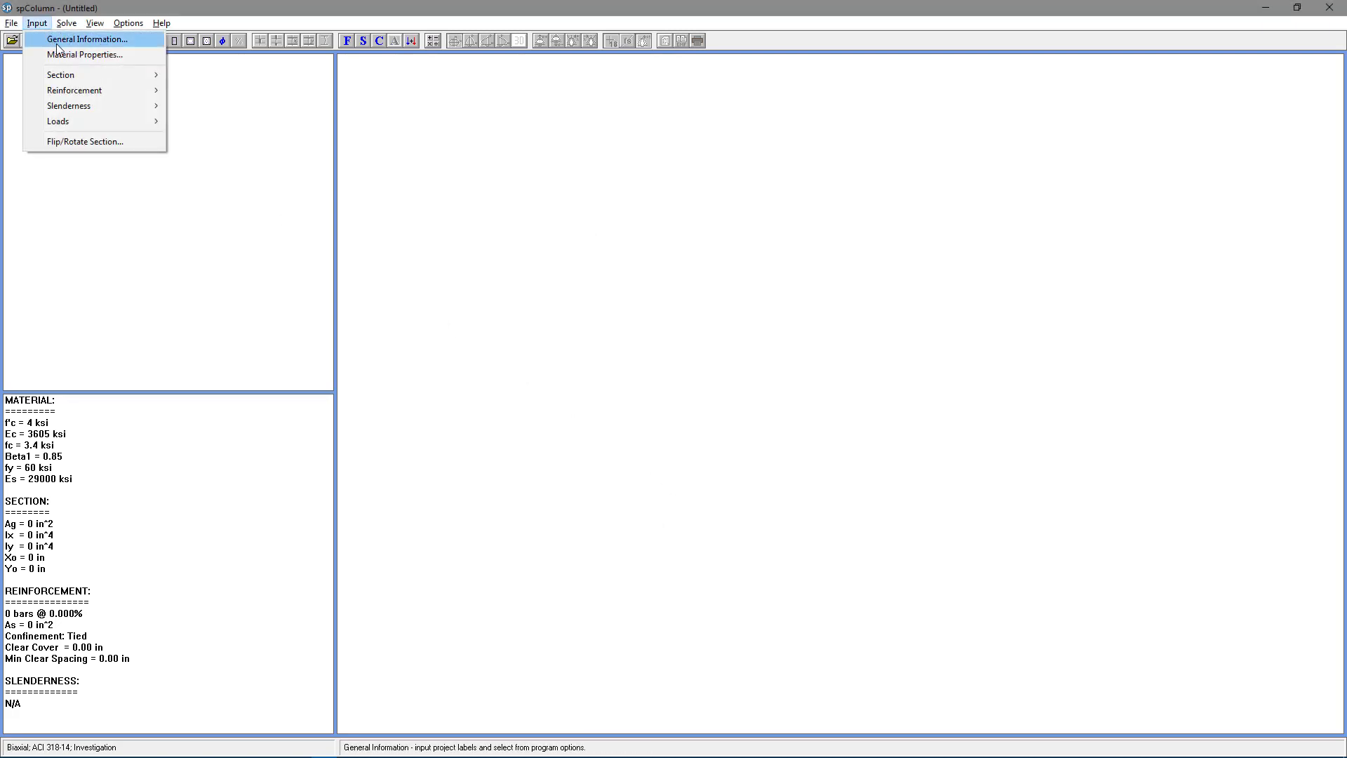
click(114, 56)
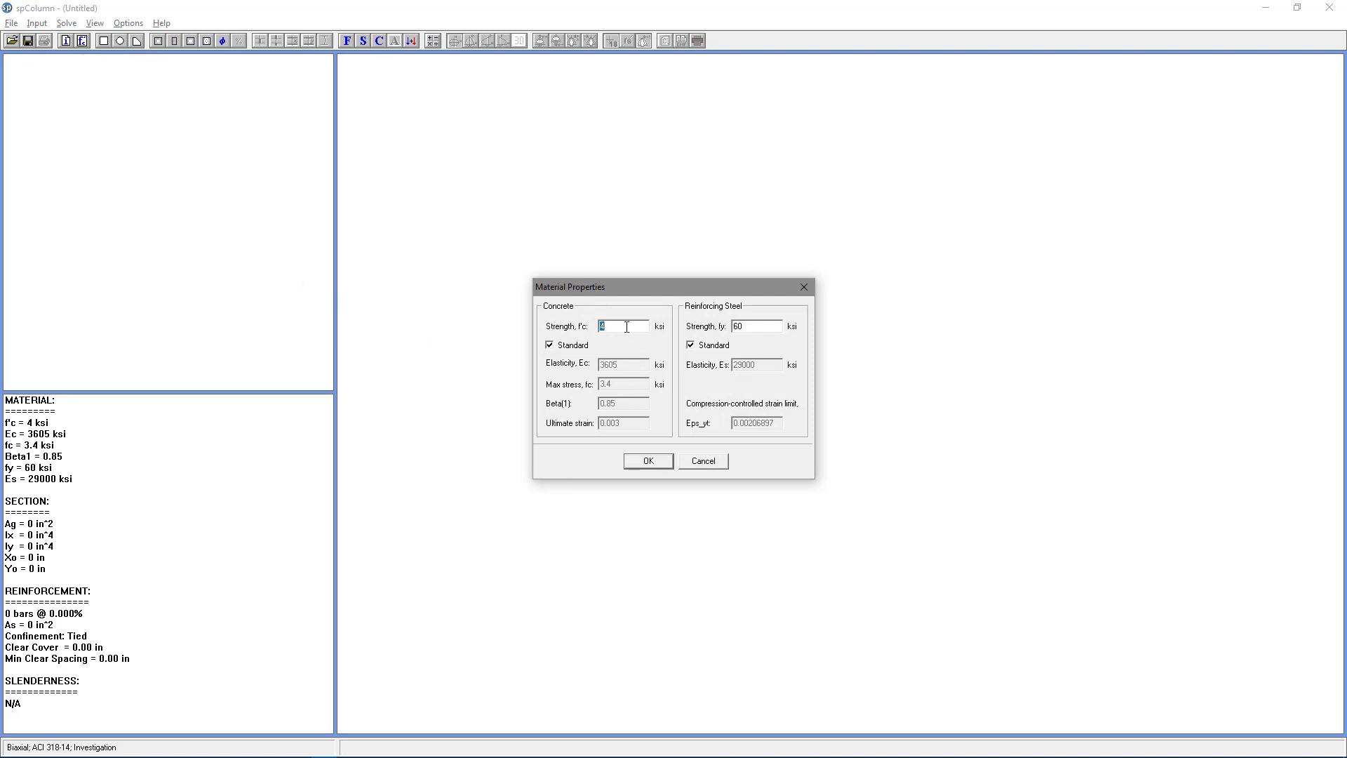
text(3)
Step: Confirm the 3 ksi concrete and launch spSection for an irregular section
click(648, 463)
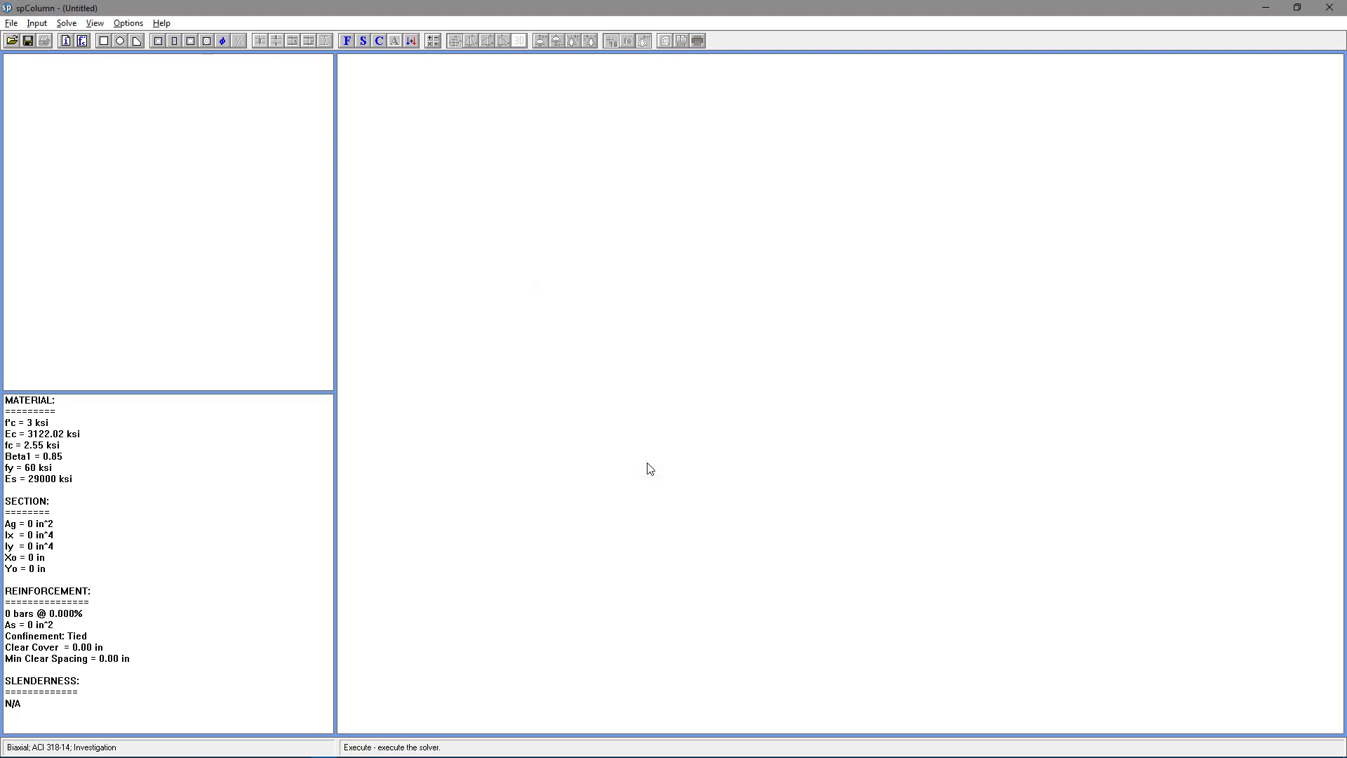
click(36, 23)
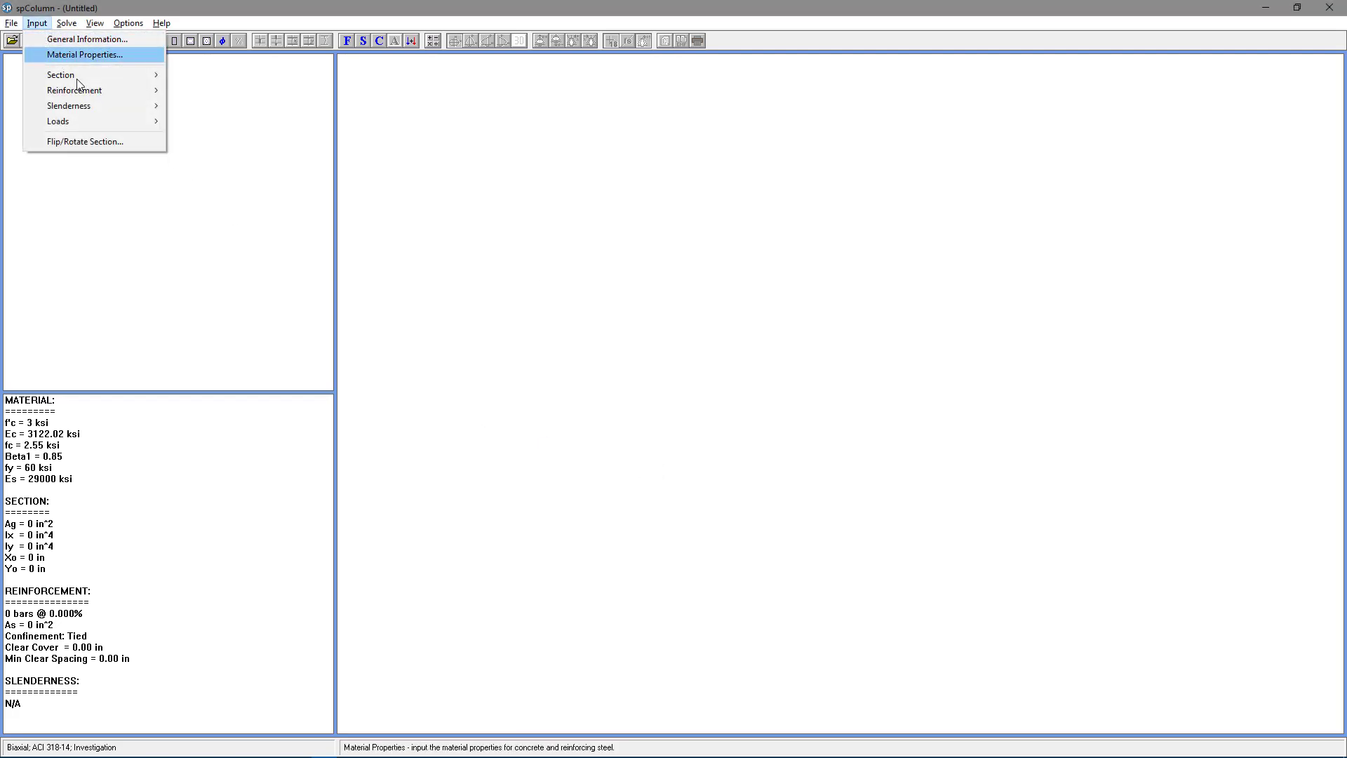
mouse_move(145, 73)
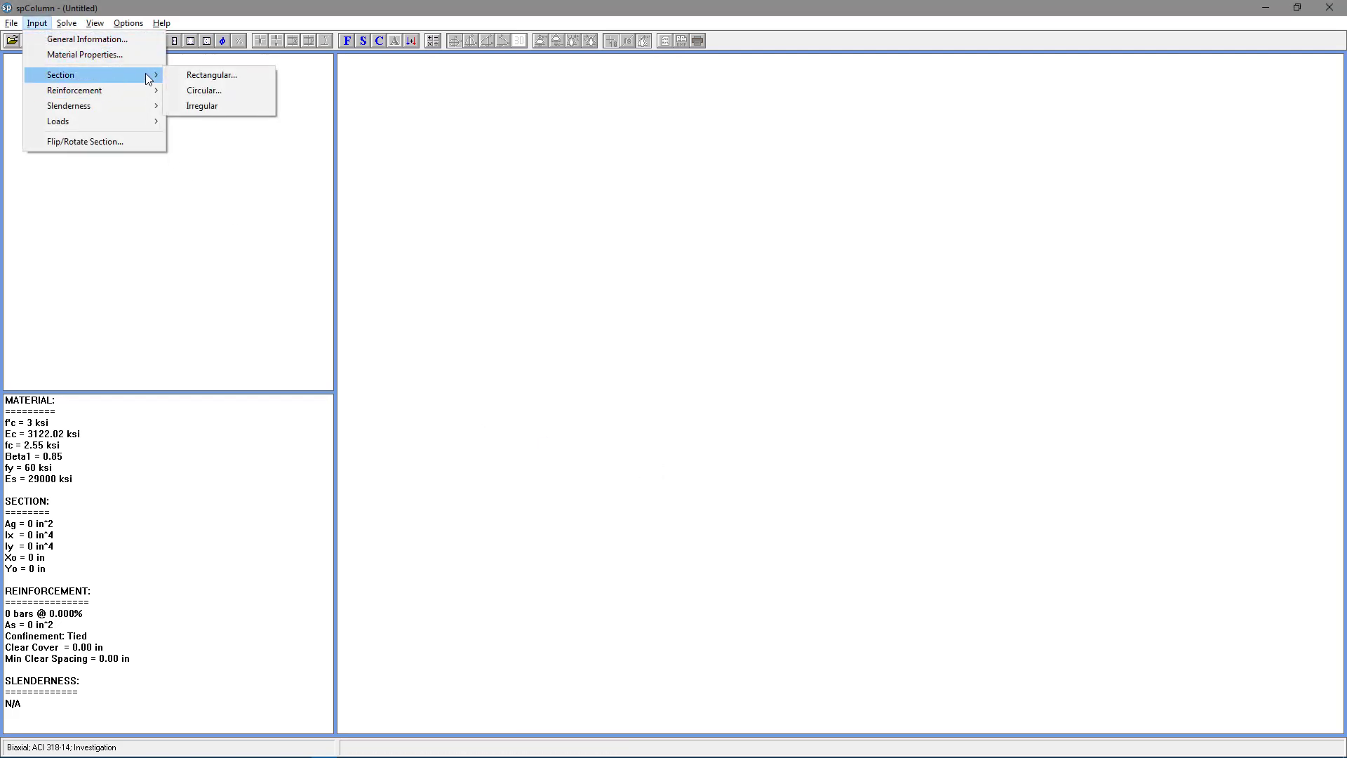
click(221, 106)
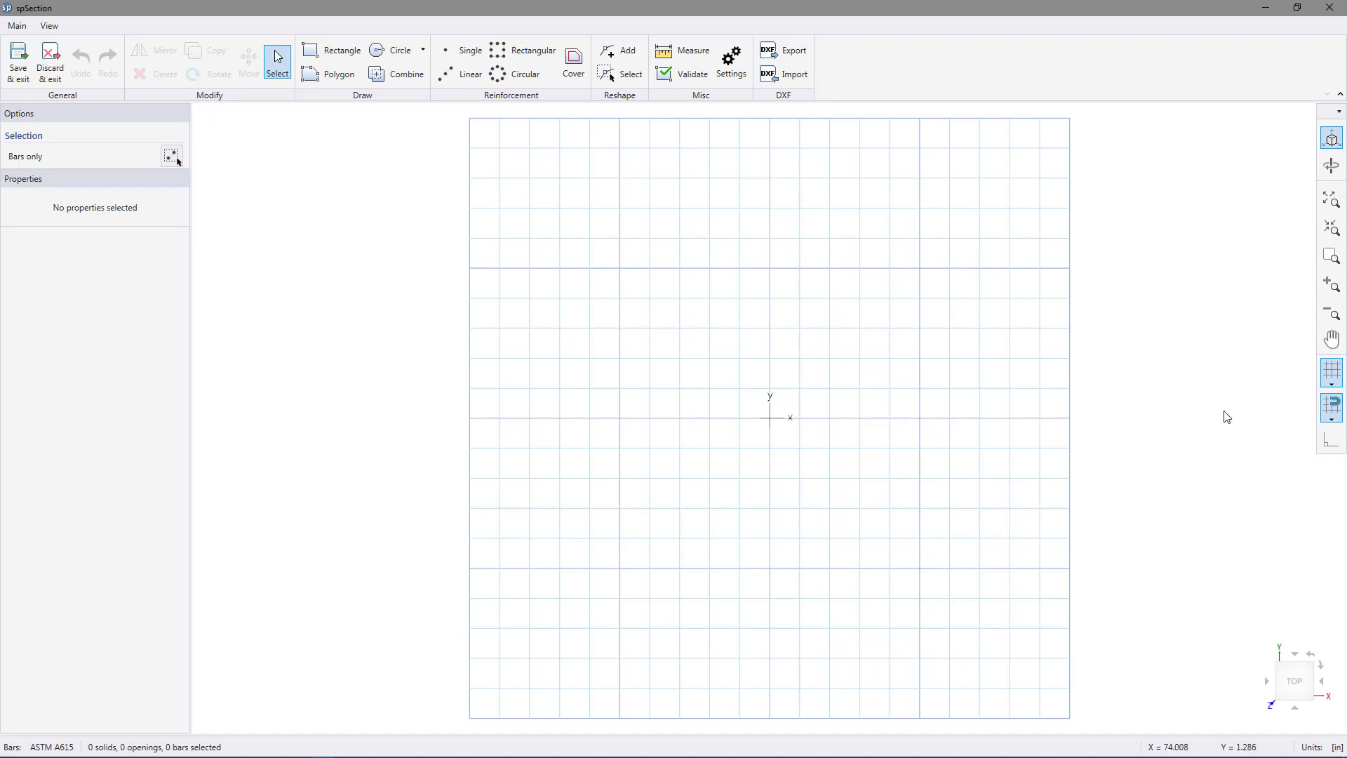
Step: Set drawing limits X 0 to 24, Y -20 to 4, with 4 in grid steps
click(1333, 372)
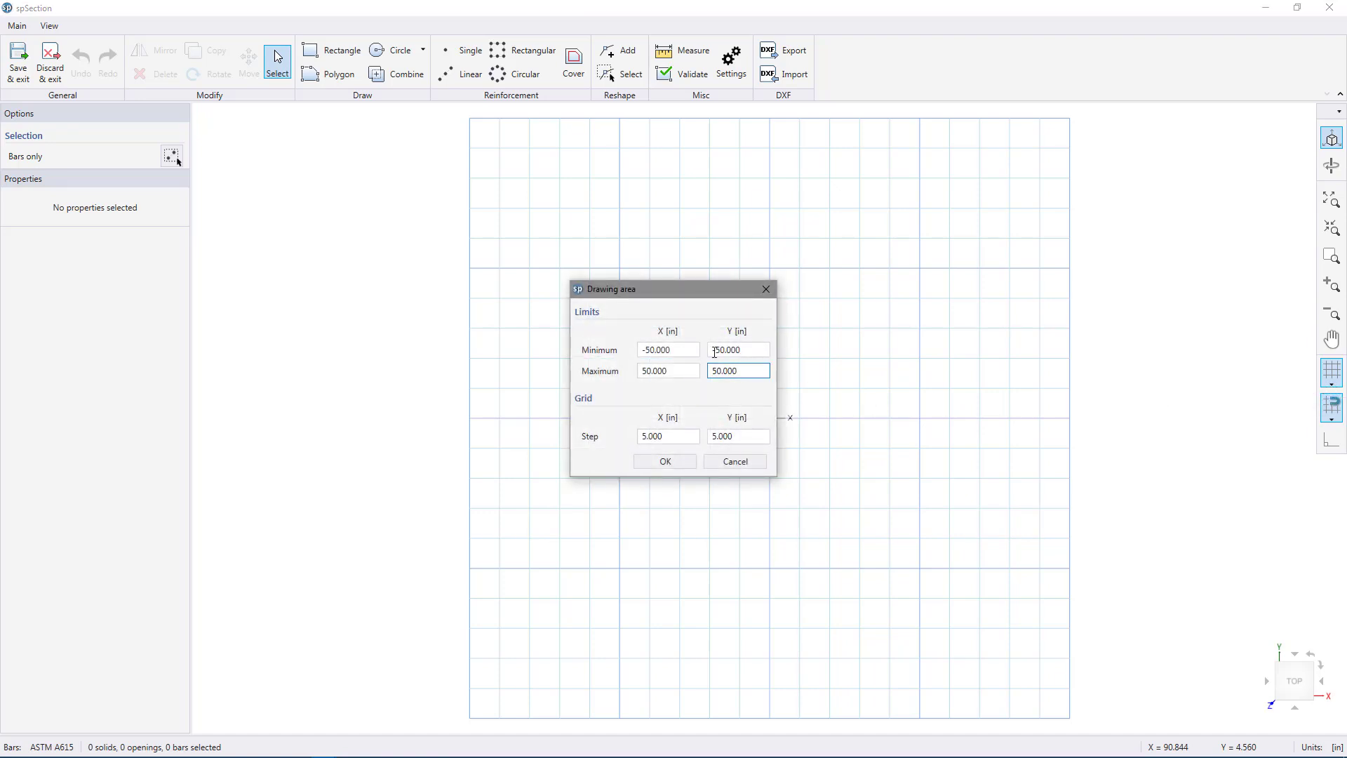
double_click(672, 346)
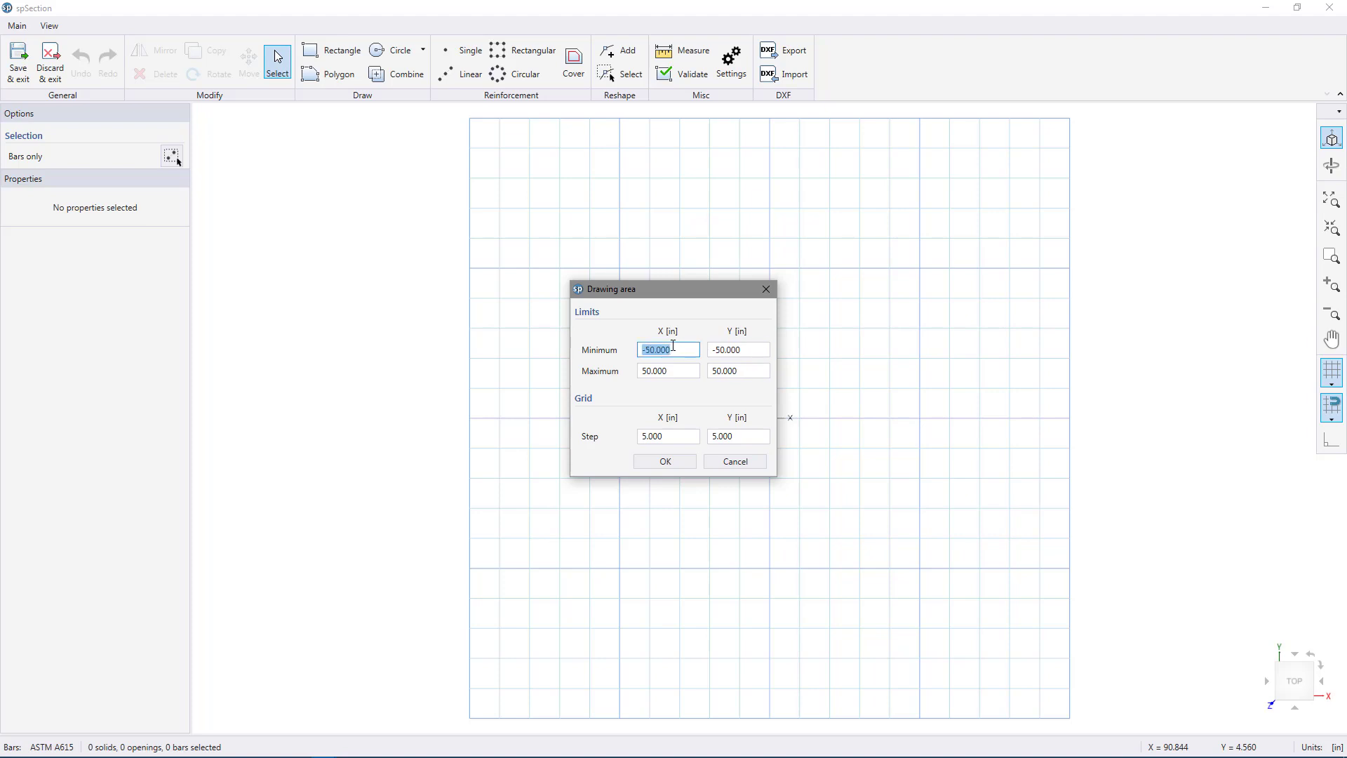
text(0)
double_click(669, 370)
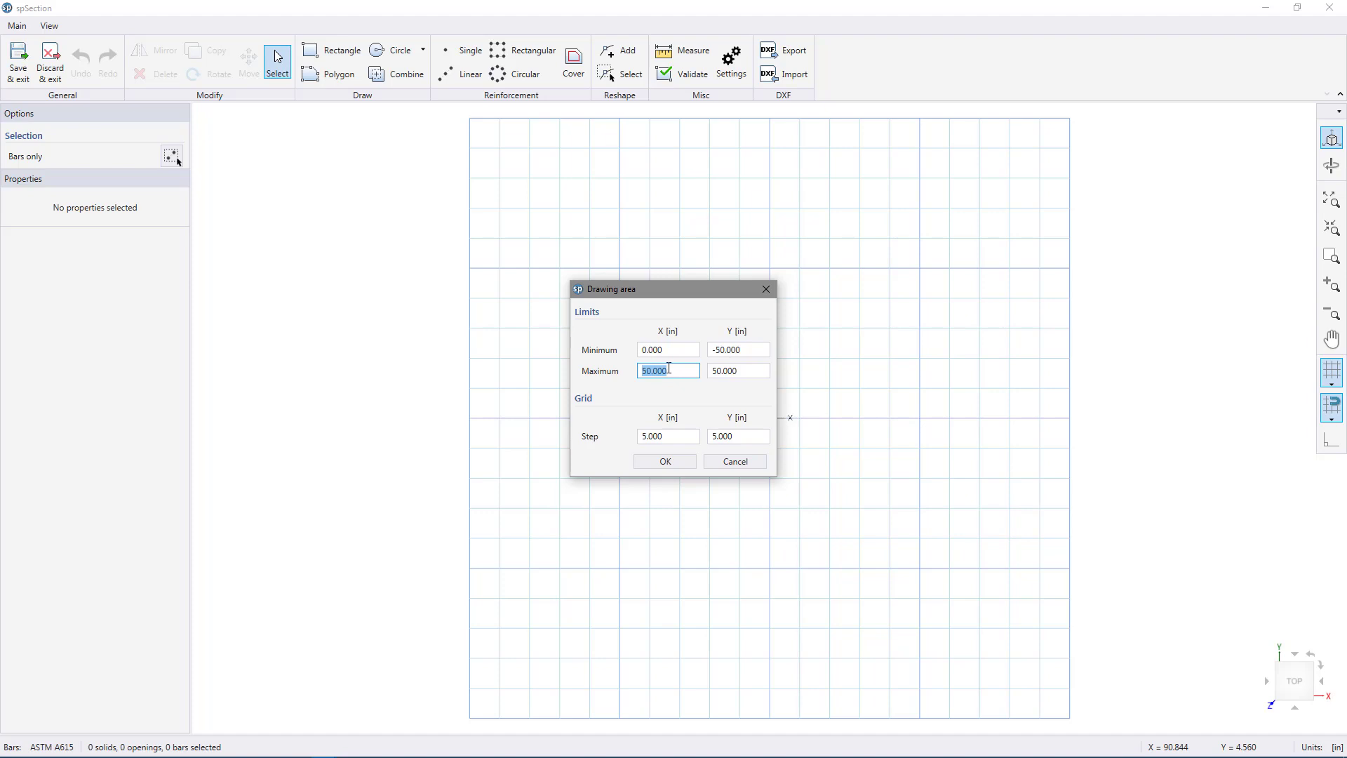
text(24)
double_click(749, 349)
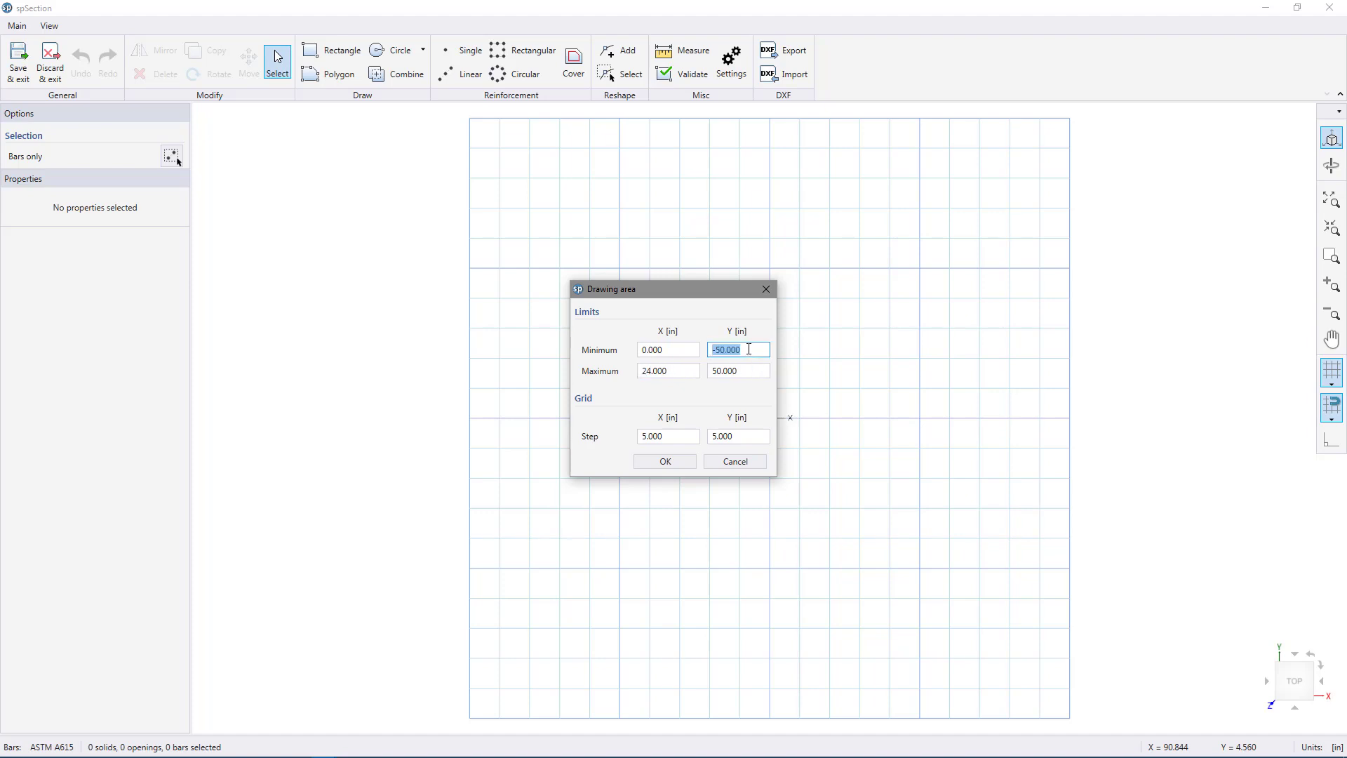
text(-20)
double_click(724, 370)
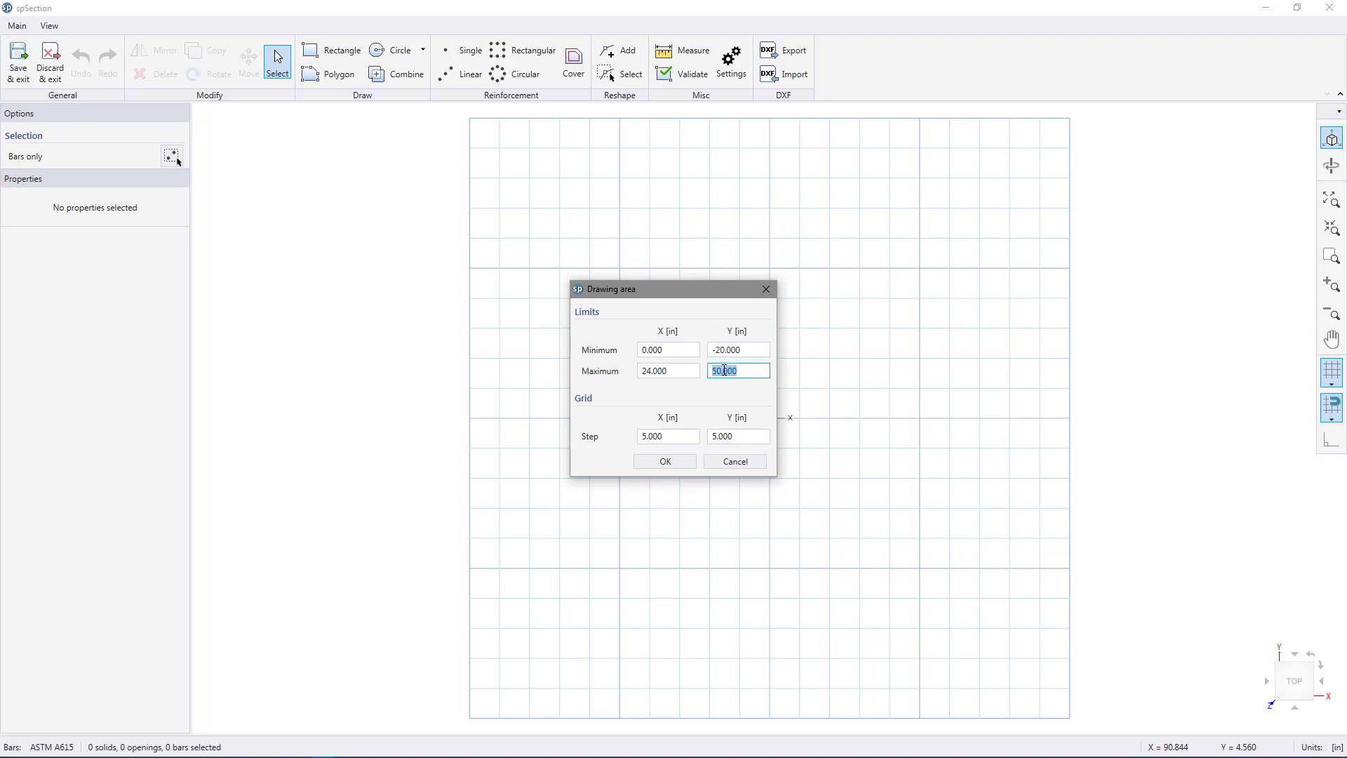
text(4)
double_click(681, 436)
text(4)
double_click(735, 436)
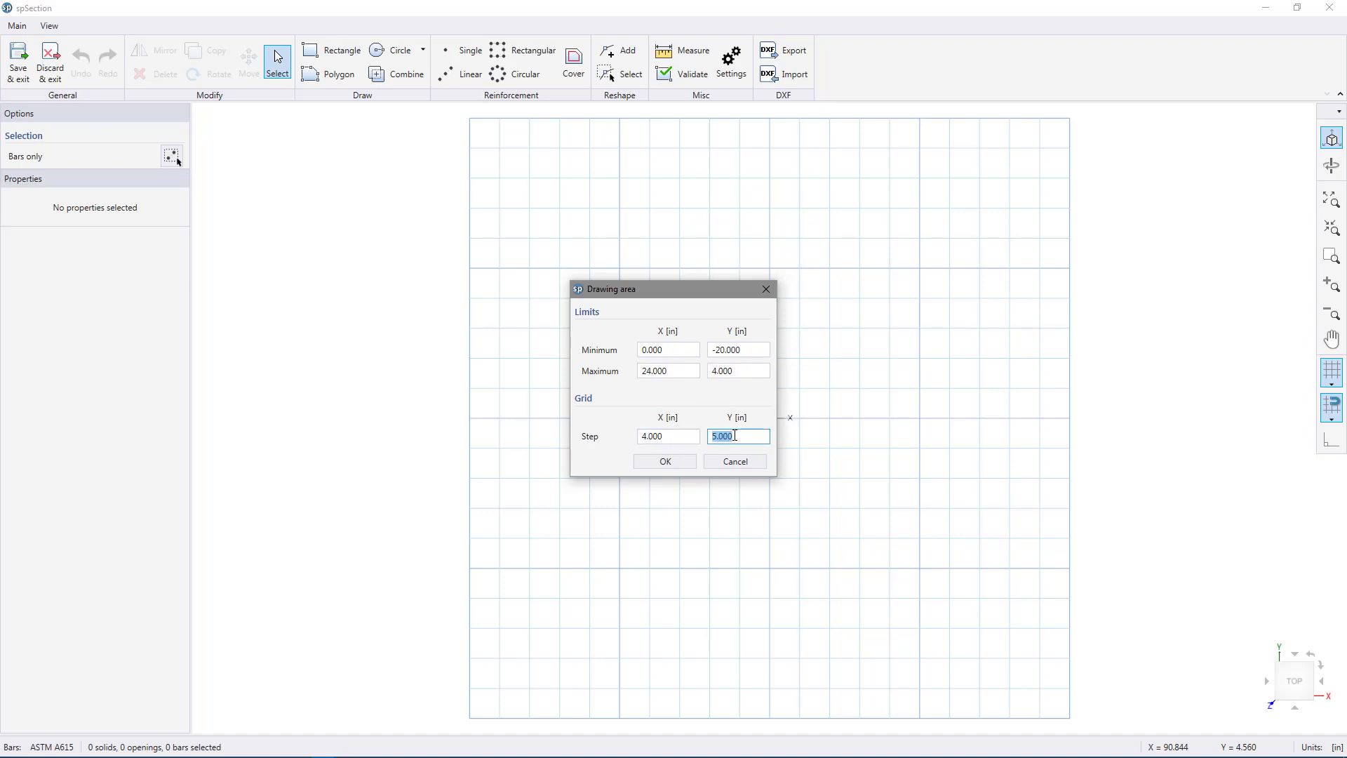
text(4)
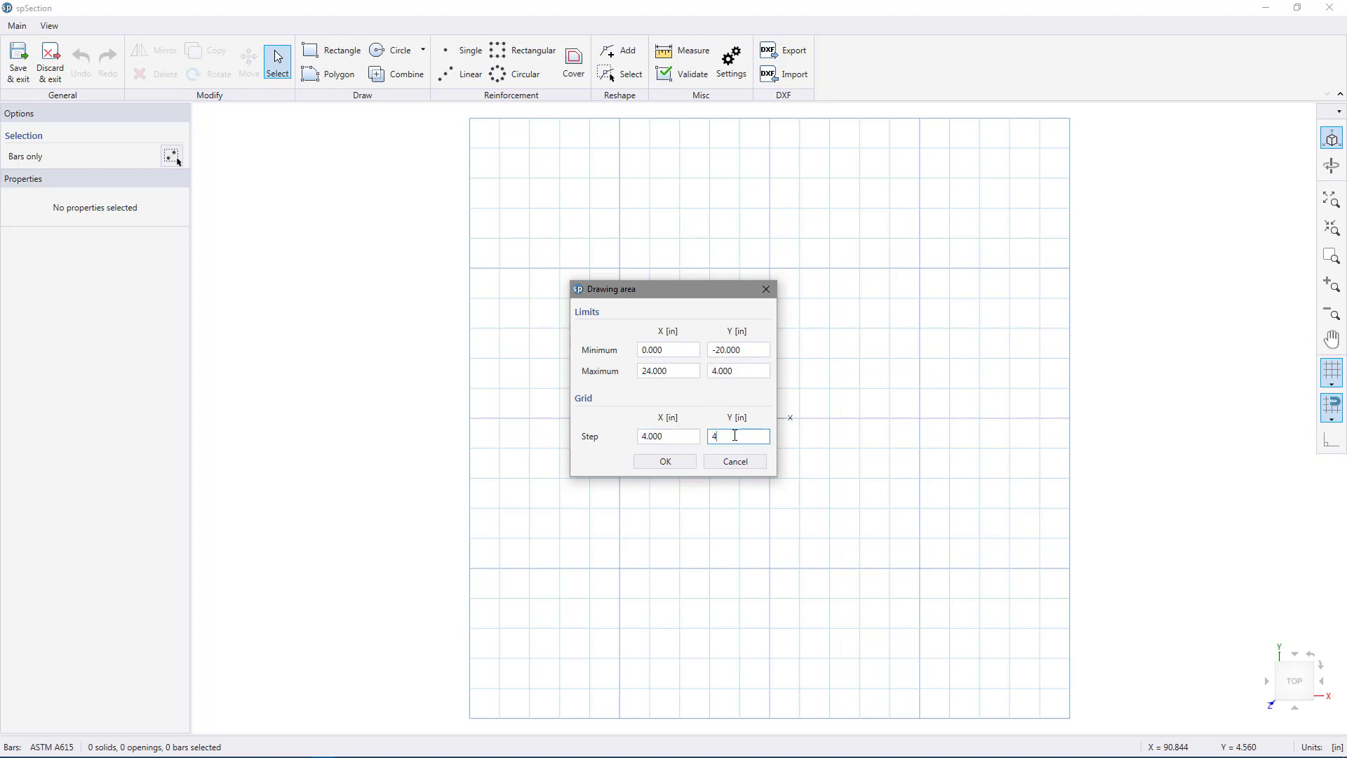
click(664, 461)
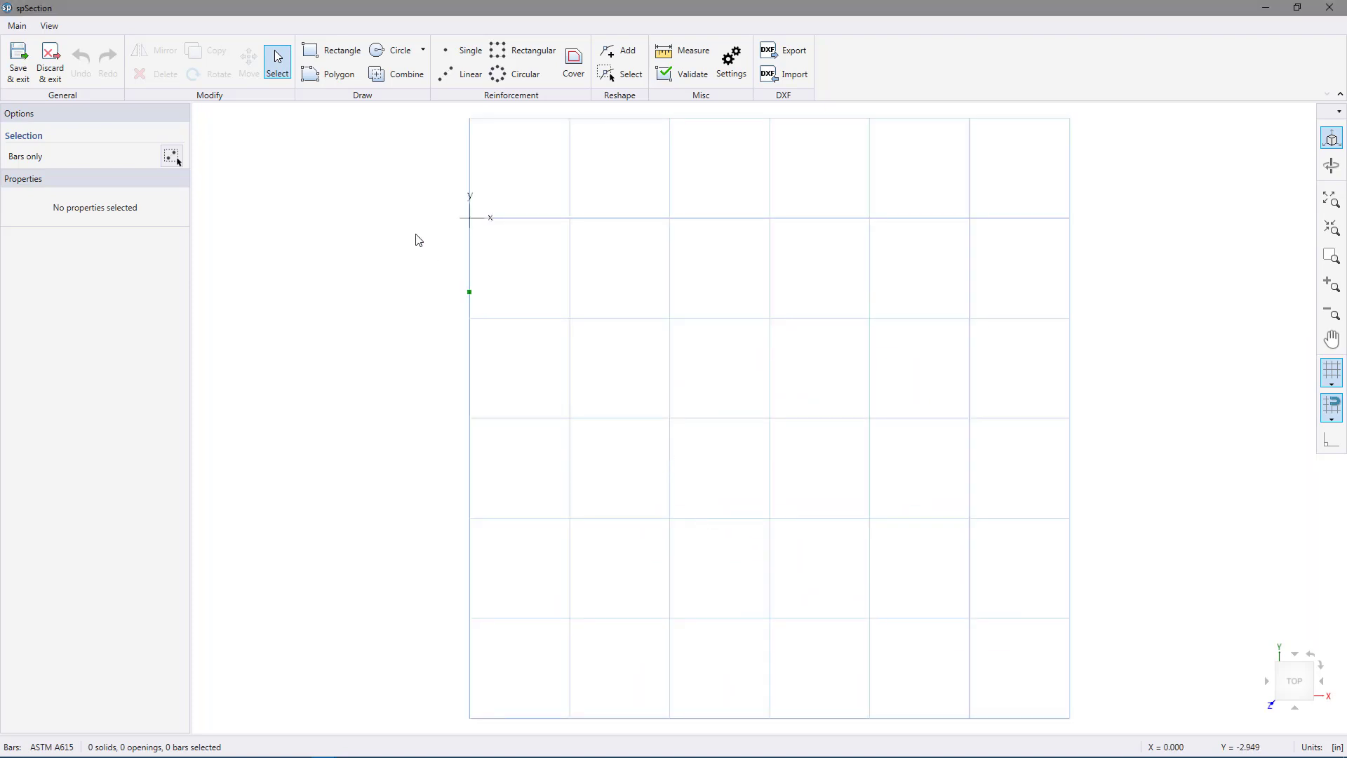
Step: Draw the L polygon through (0,0), (12,0), (12,-20), (24,-20), (24,4), (0,4)
click(336, 75)
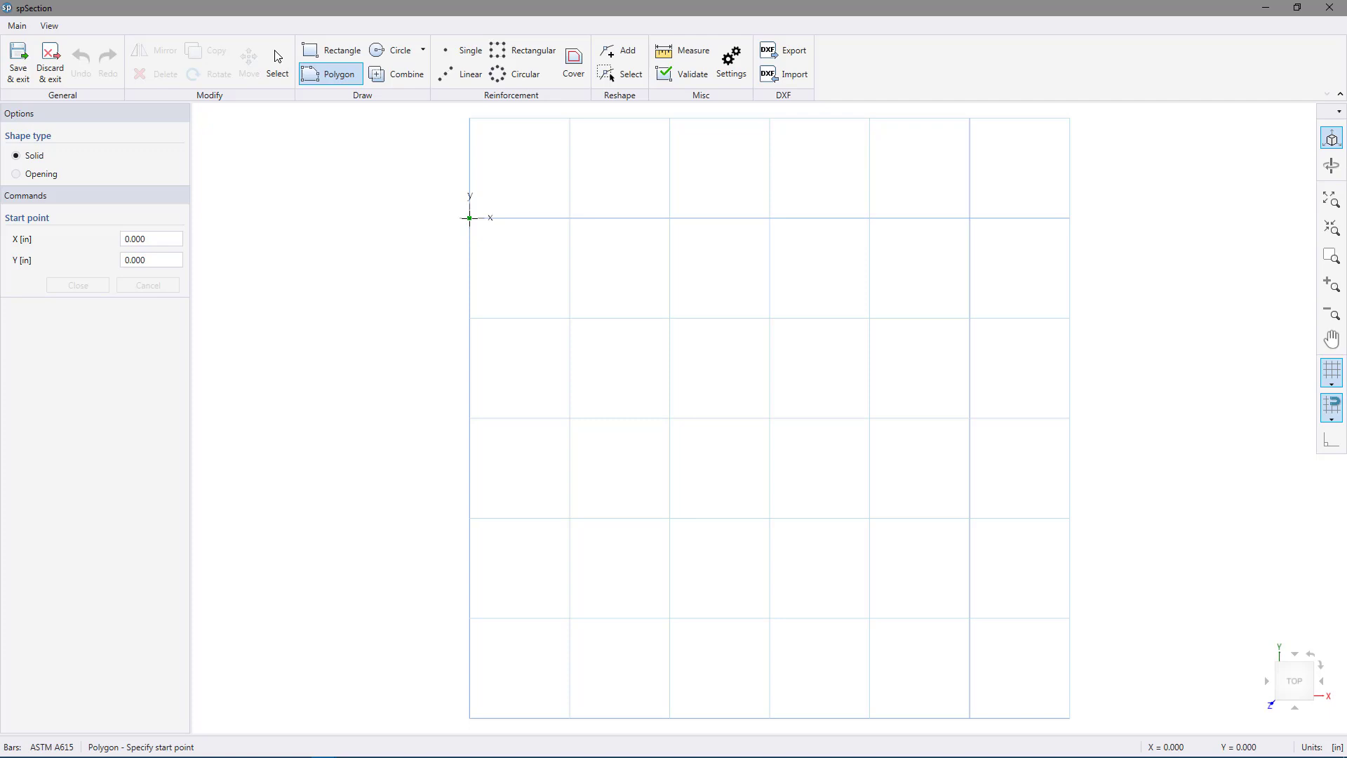
key(Return)
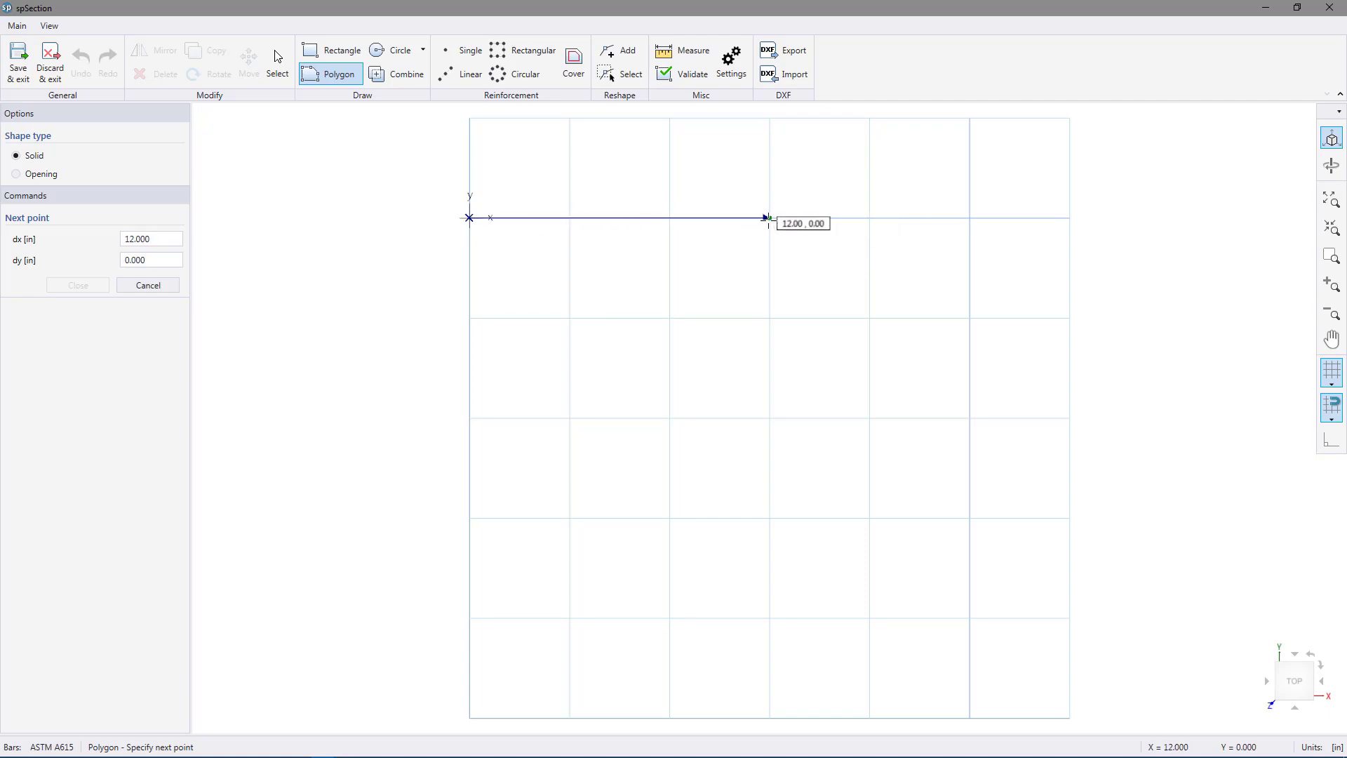
click(769, 217)
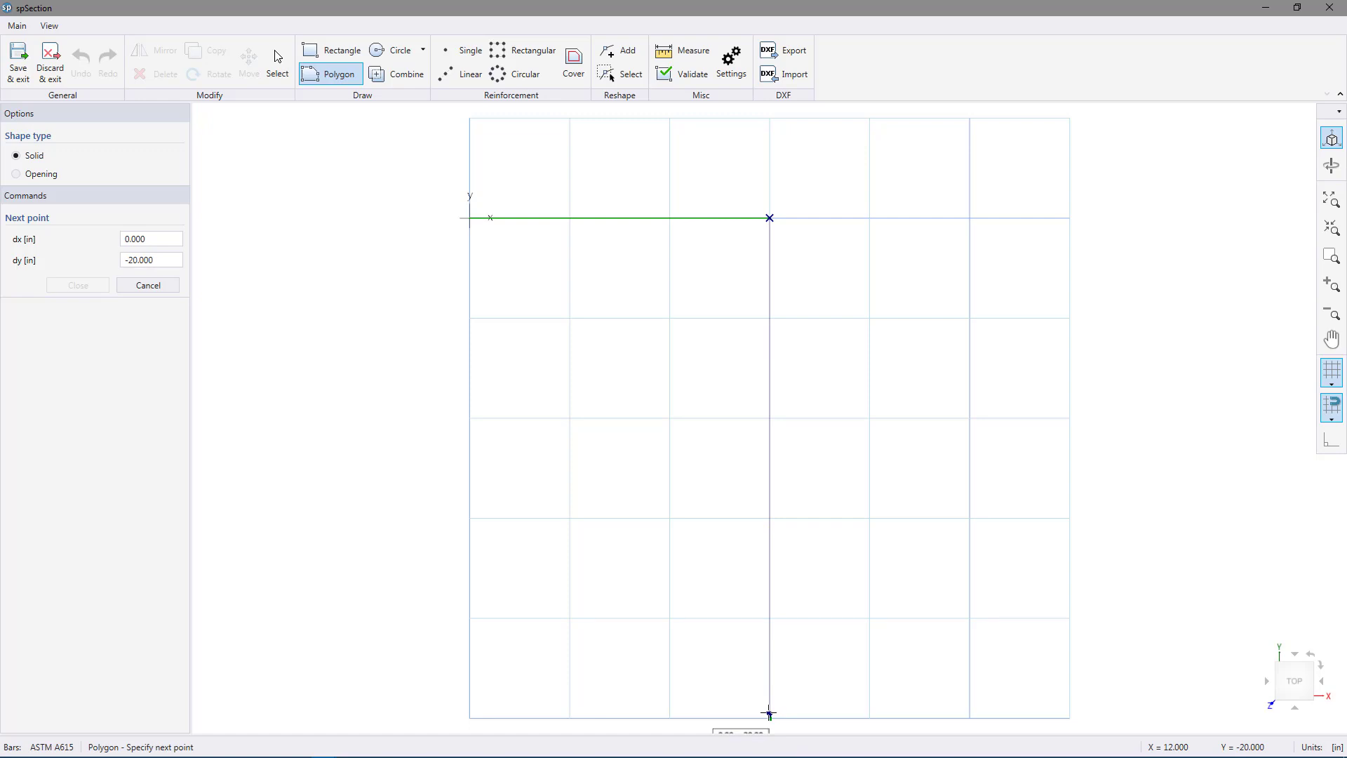
click(769, 714)
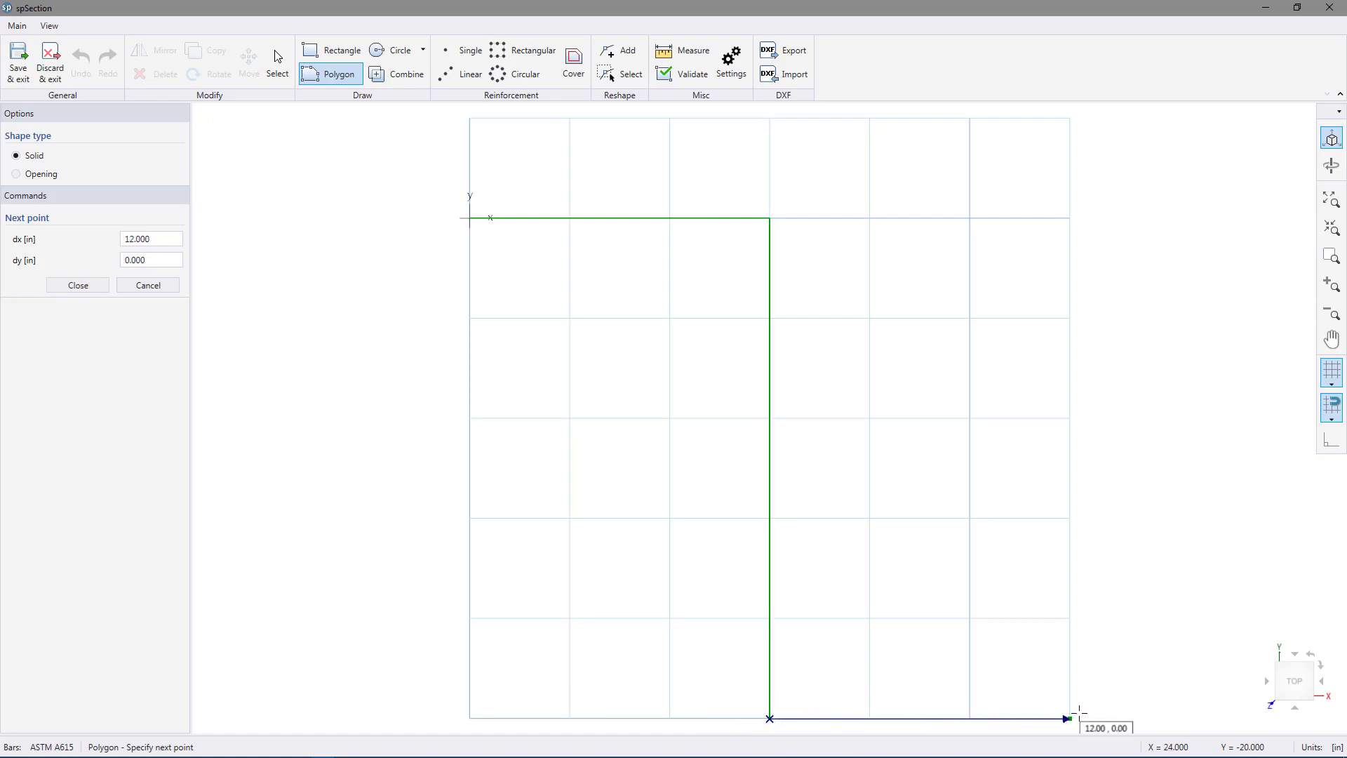
click(1078, 713)
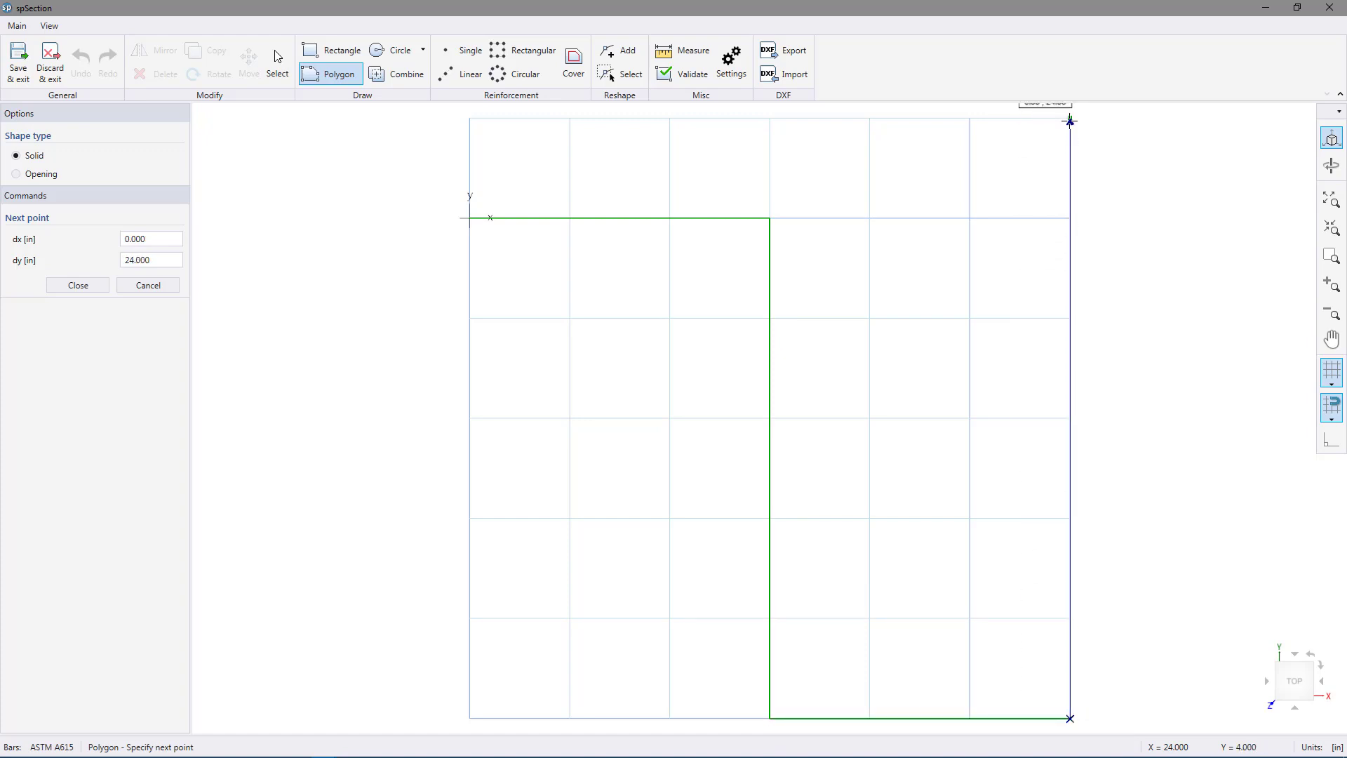
click(1069, 119)
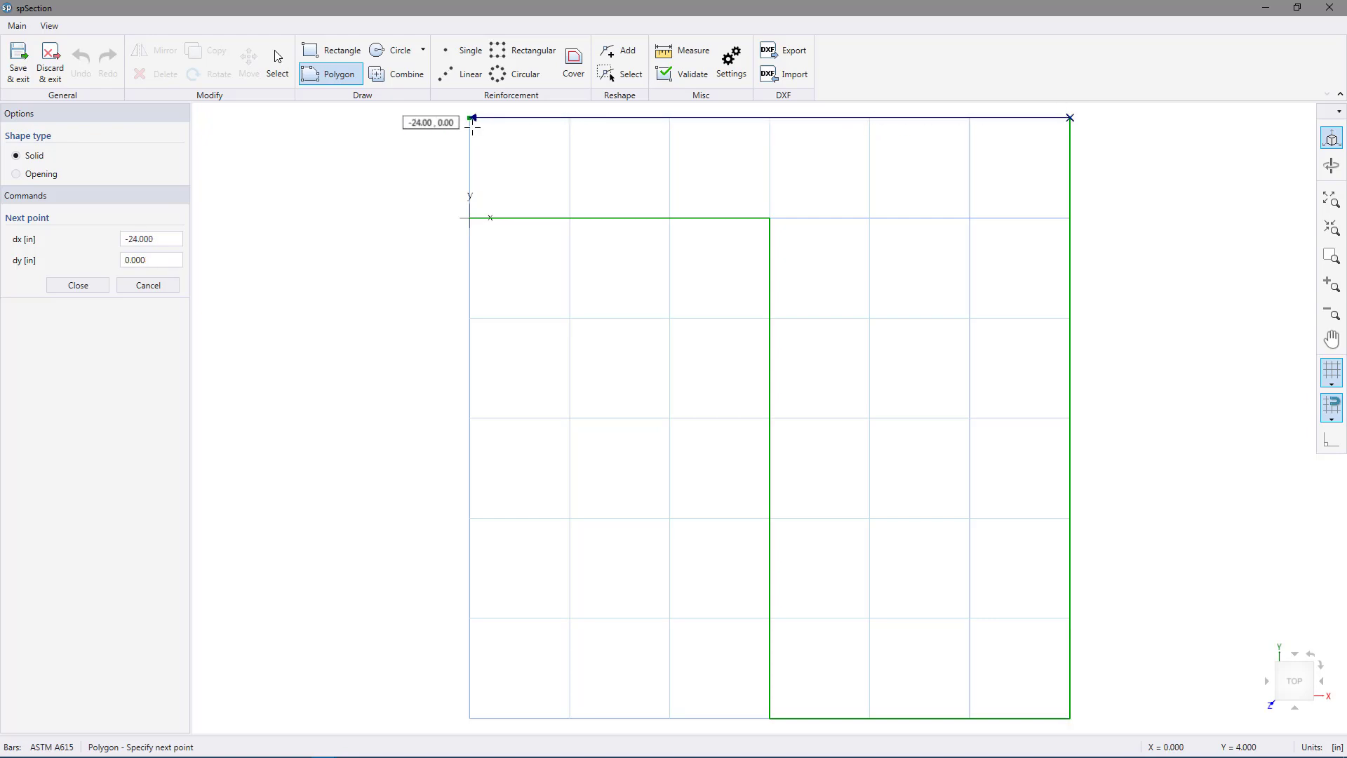
click(471, 119)
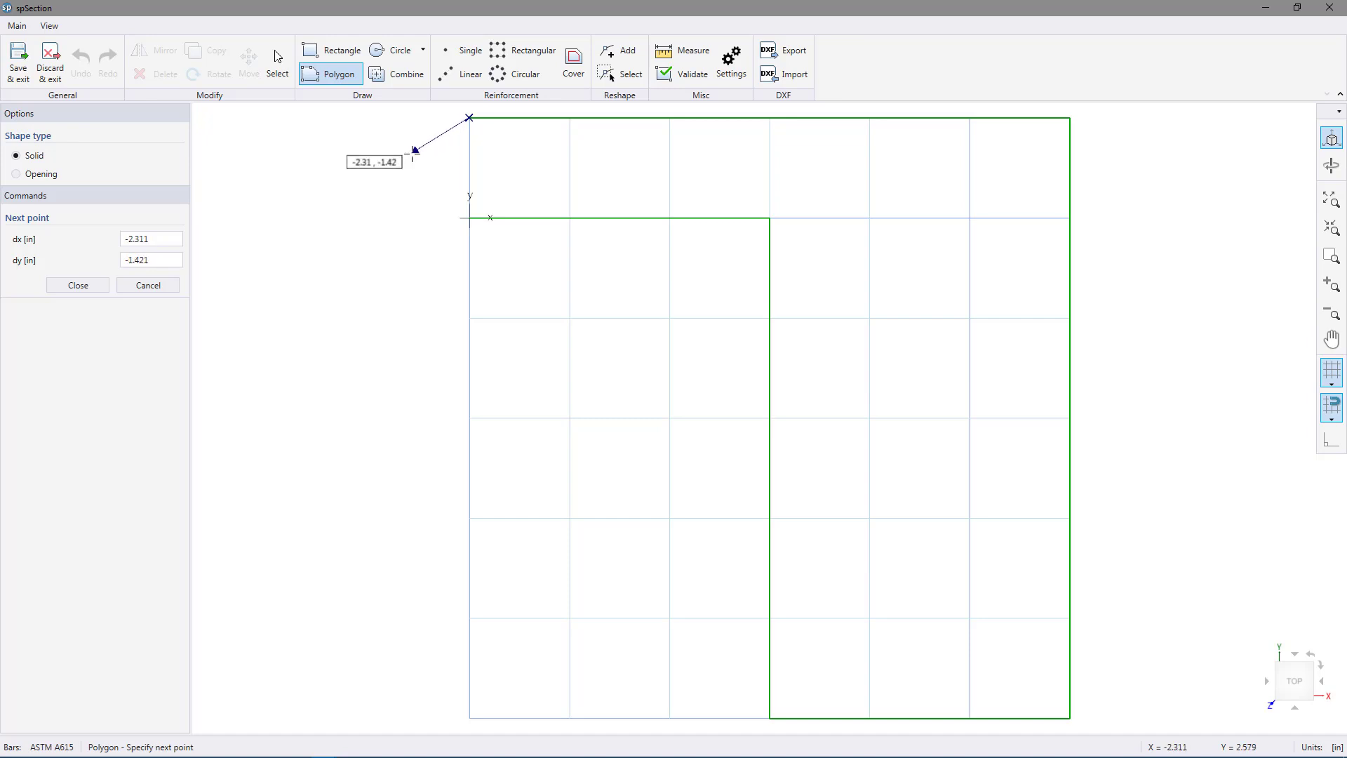
key(Return)
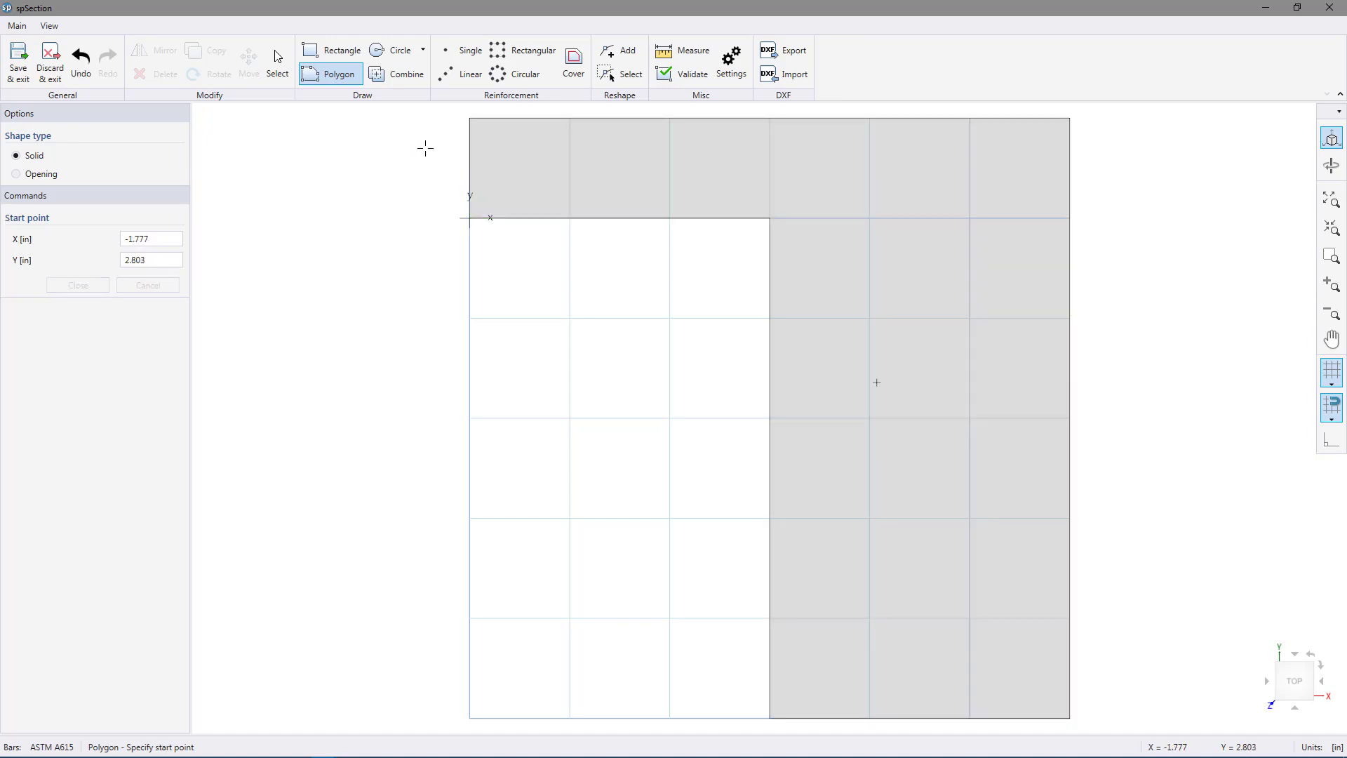
click(463, 53)
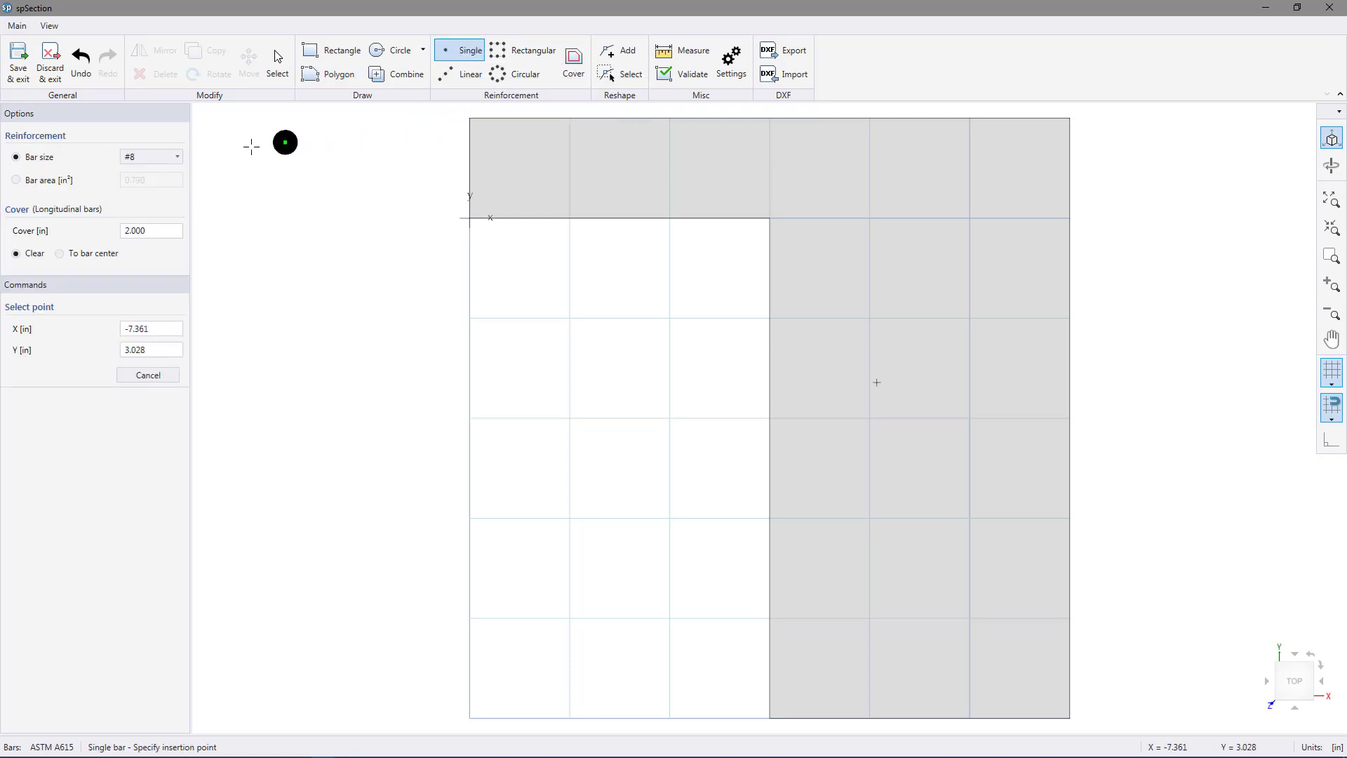
Step: Place a #9 bar at X 14.142, Y -17.5 in the lower leg
click(161, 162)
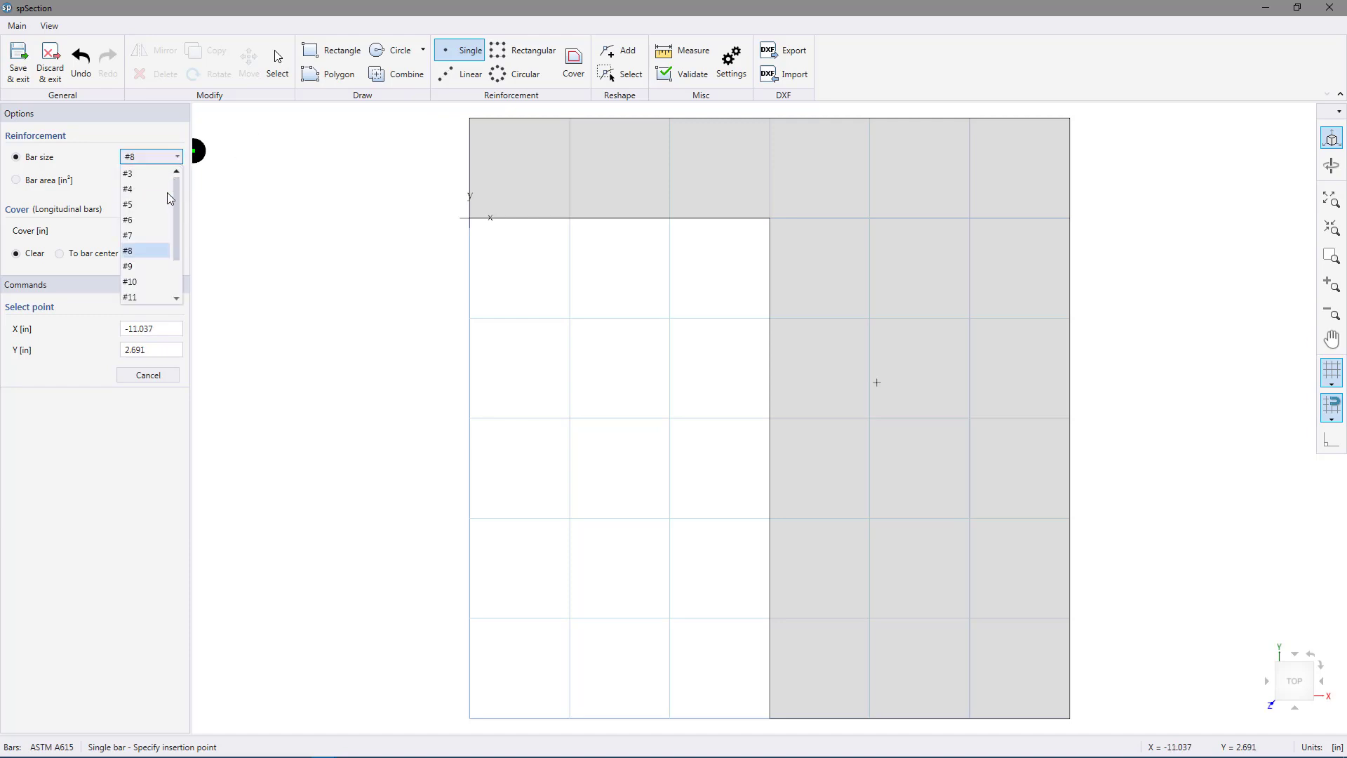
click(158, 268)
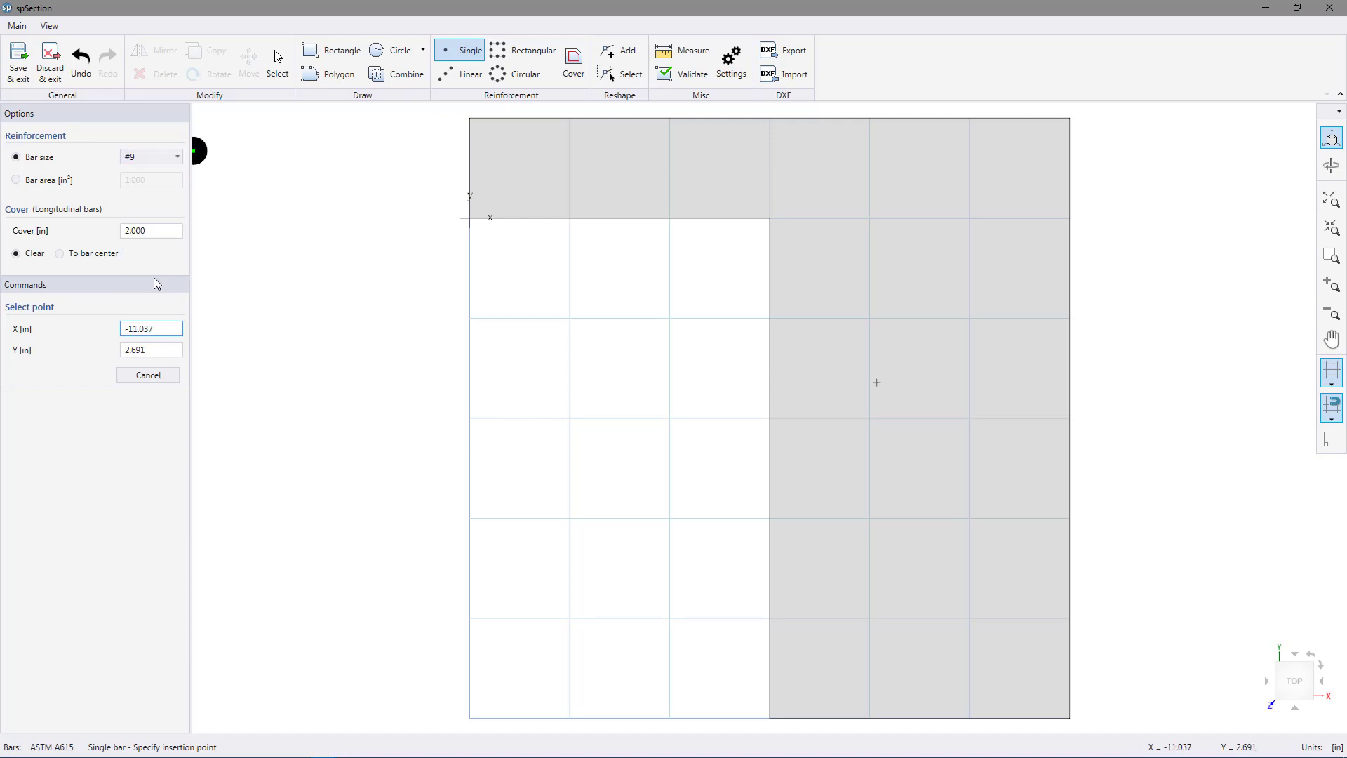
drag(153, 330, 110, 334)
text(14.142)
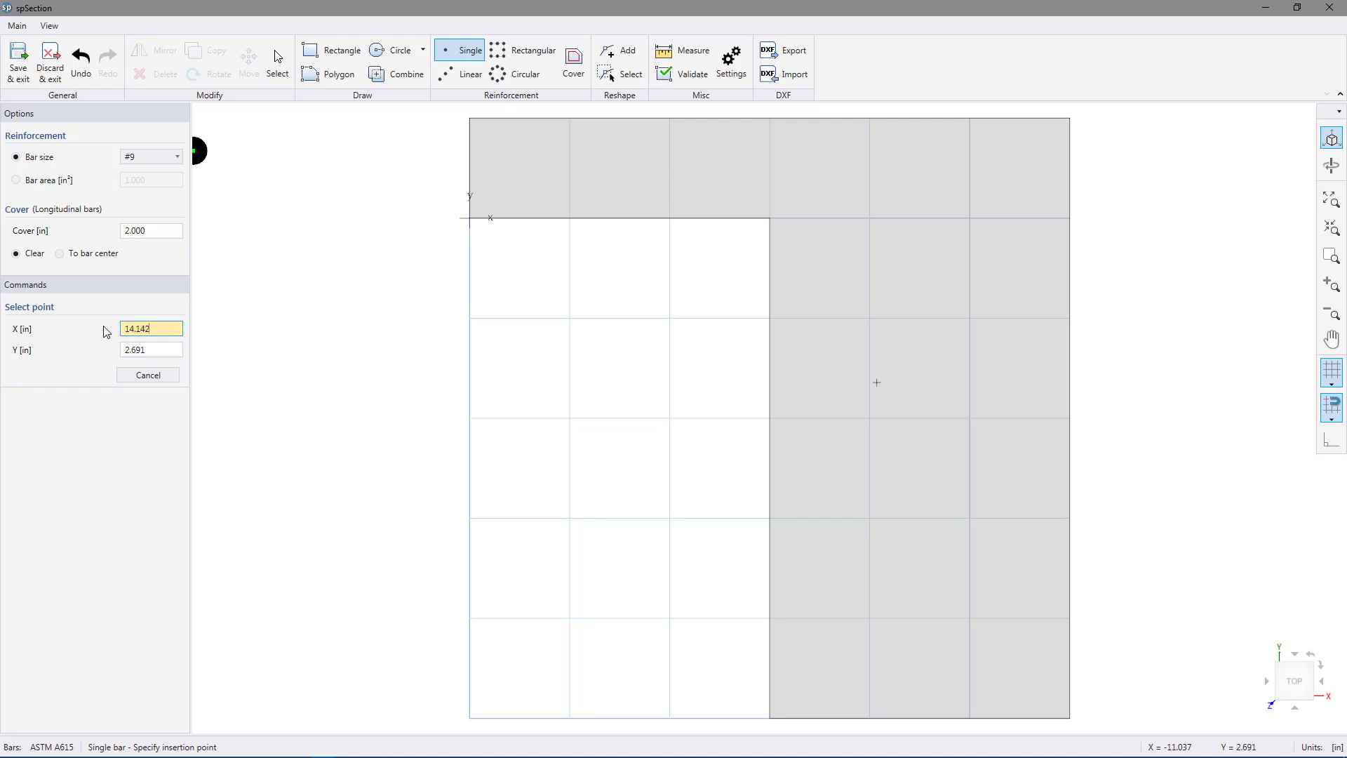
click(144, 349)
text(-17.5)
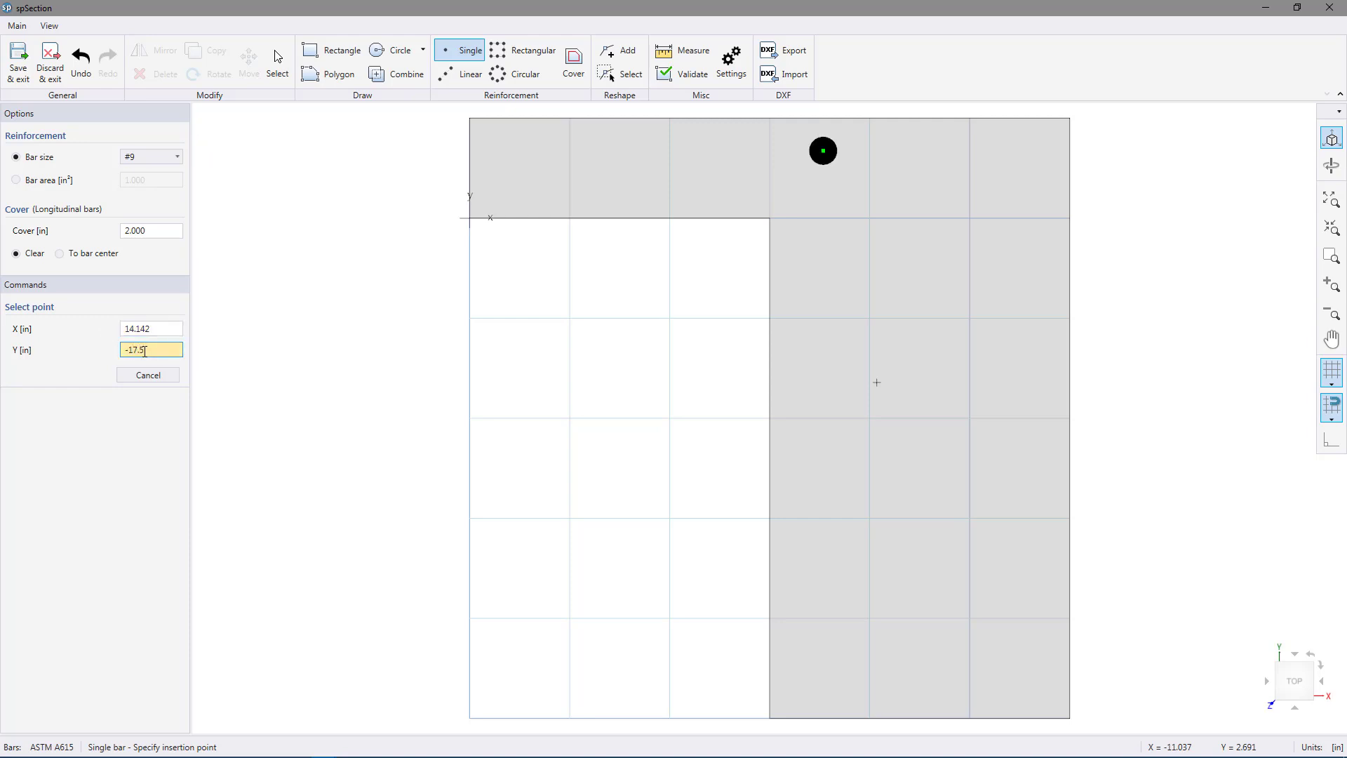
key(Return)
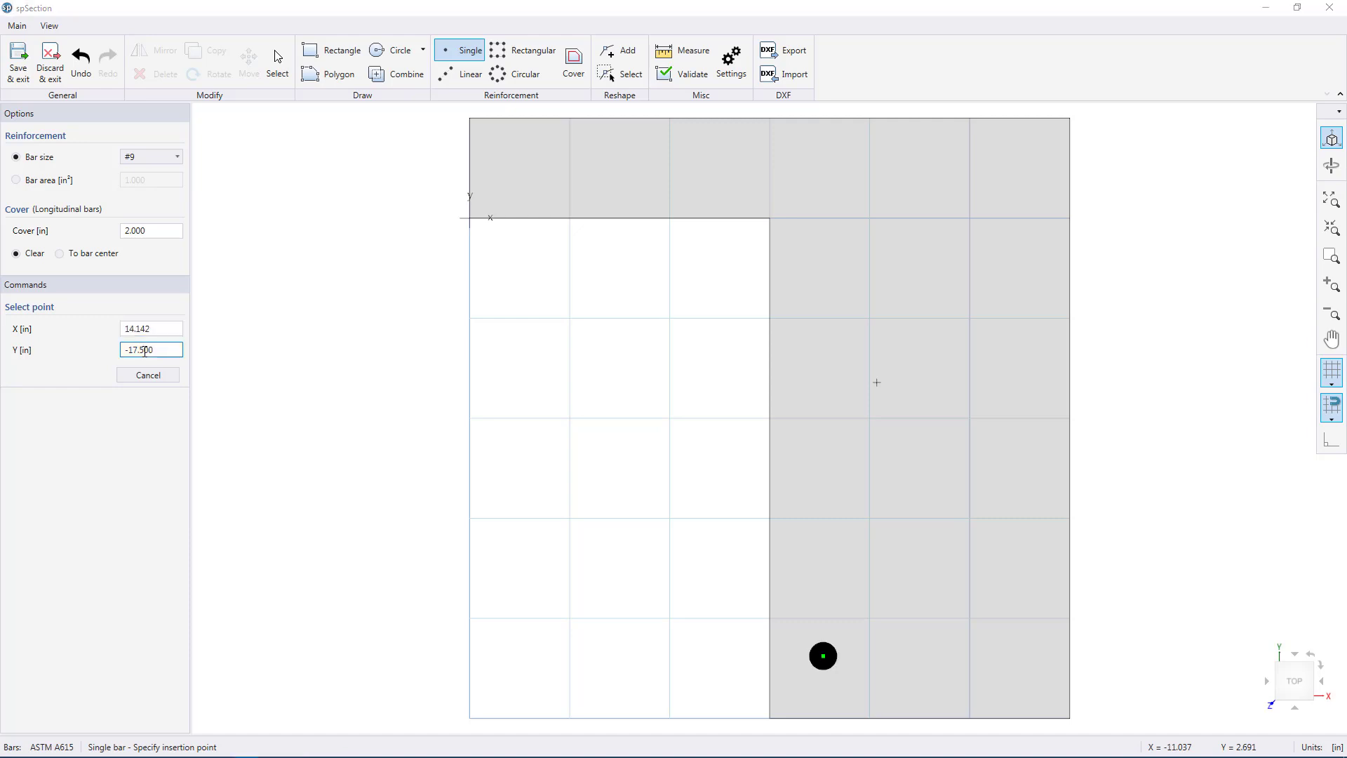
Step: Add #8 bars at X 18 and X 22, both at Y -17.5
click(177, 159)
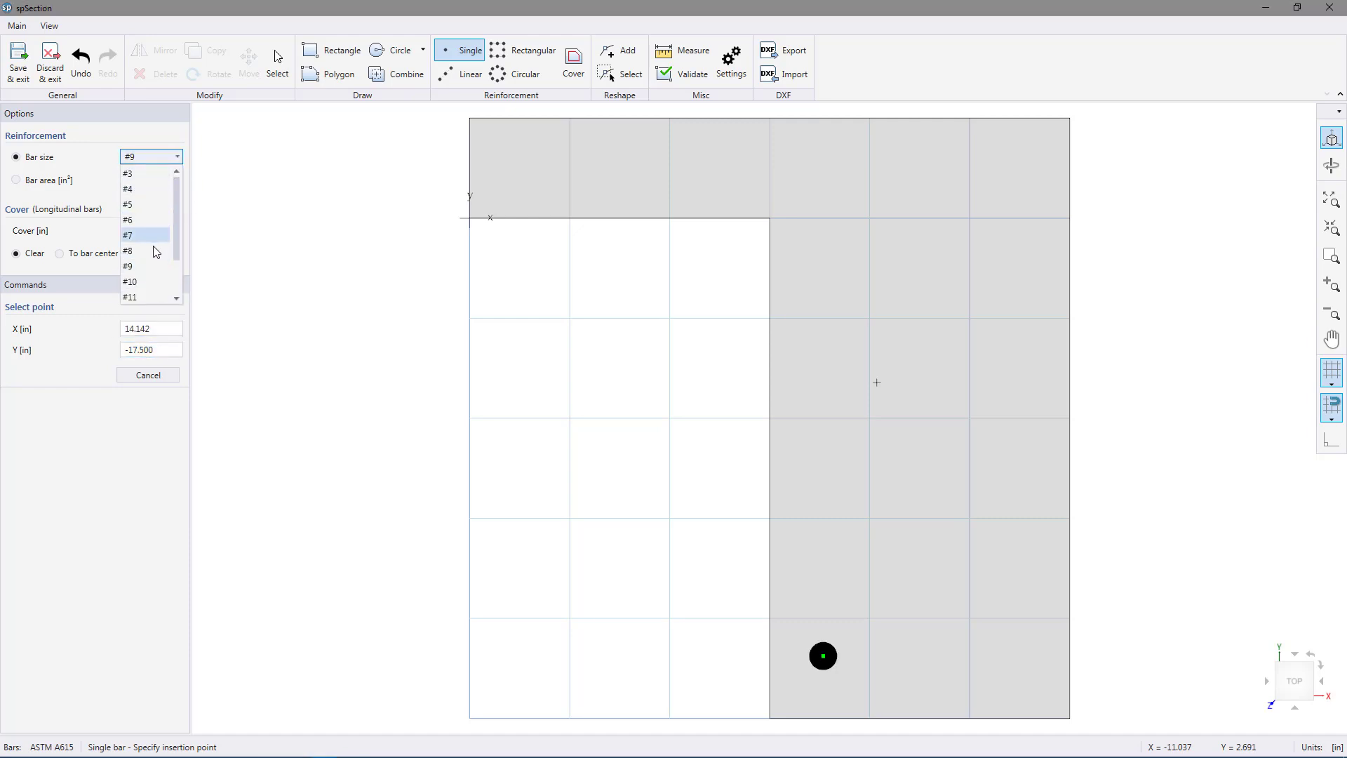
click(155, 255)
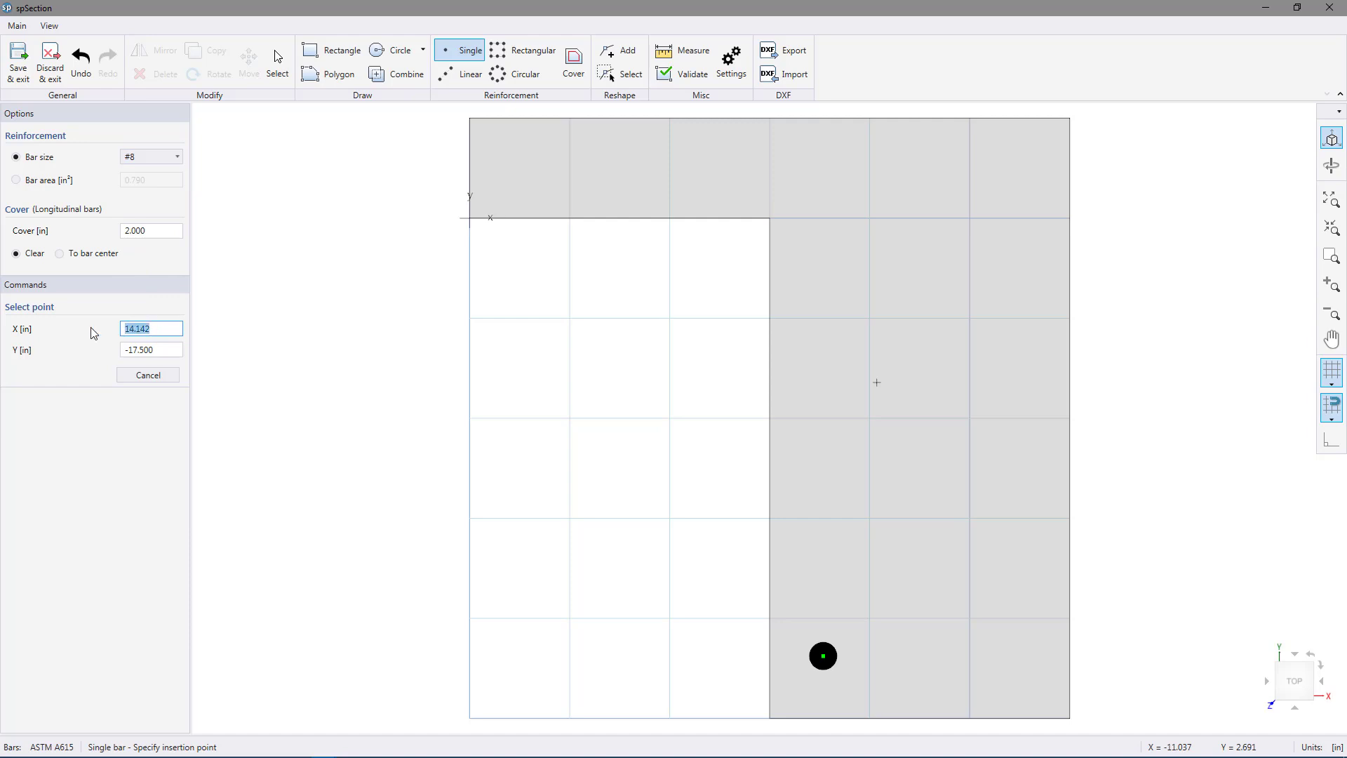
text(18)
key(Return)
key(Return)
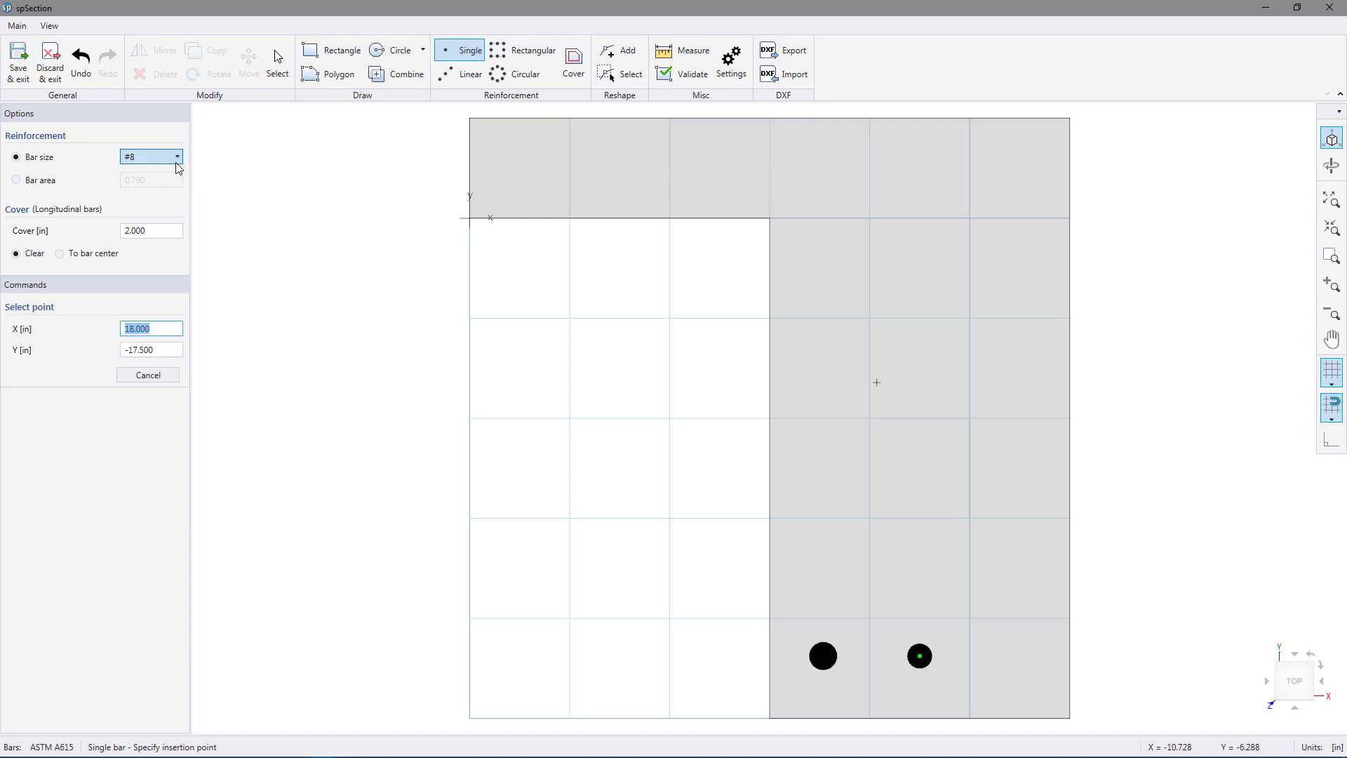
click(176, 158)
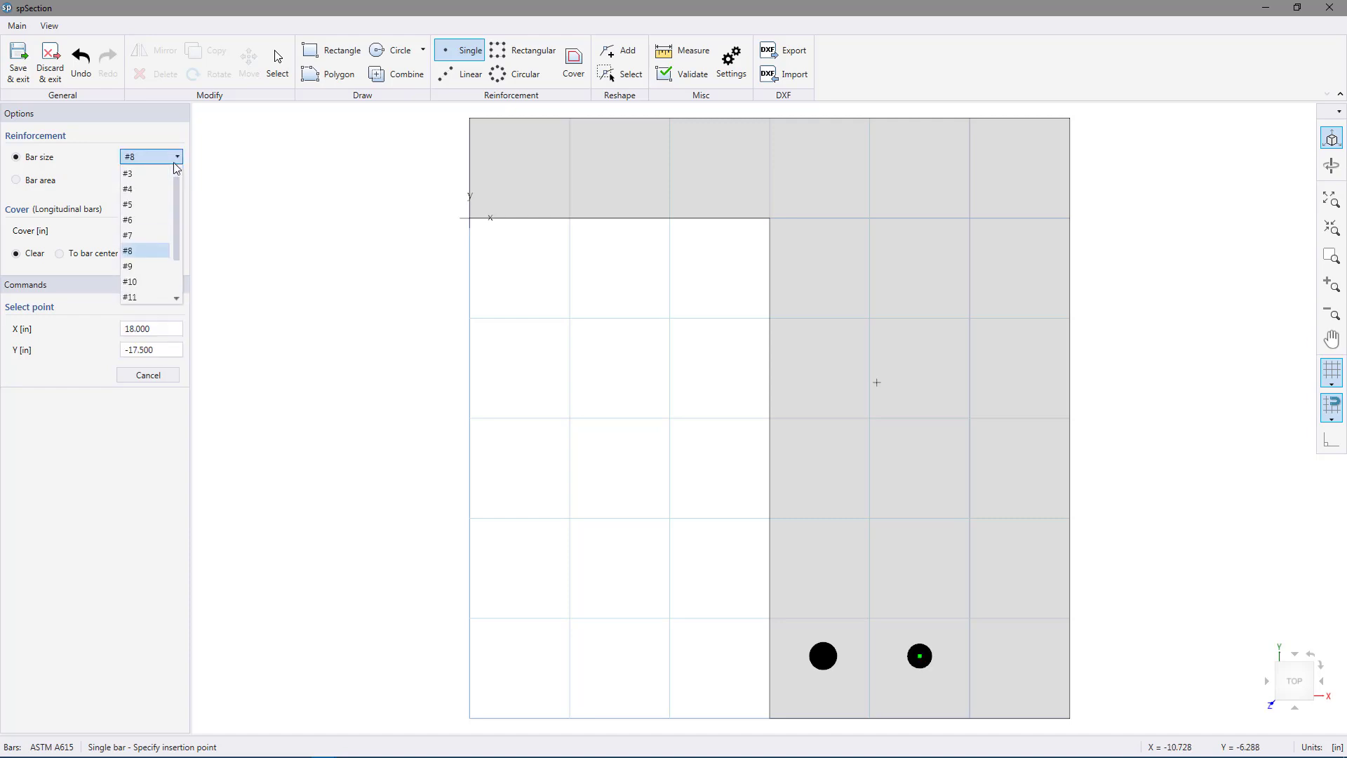
click(148, 250)
click(160, 327)
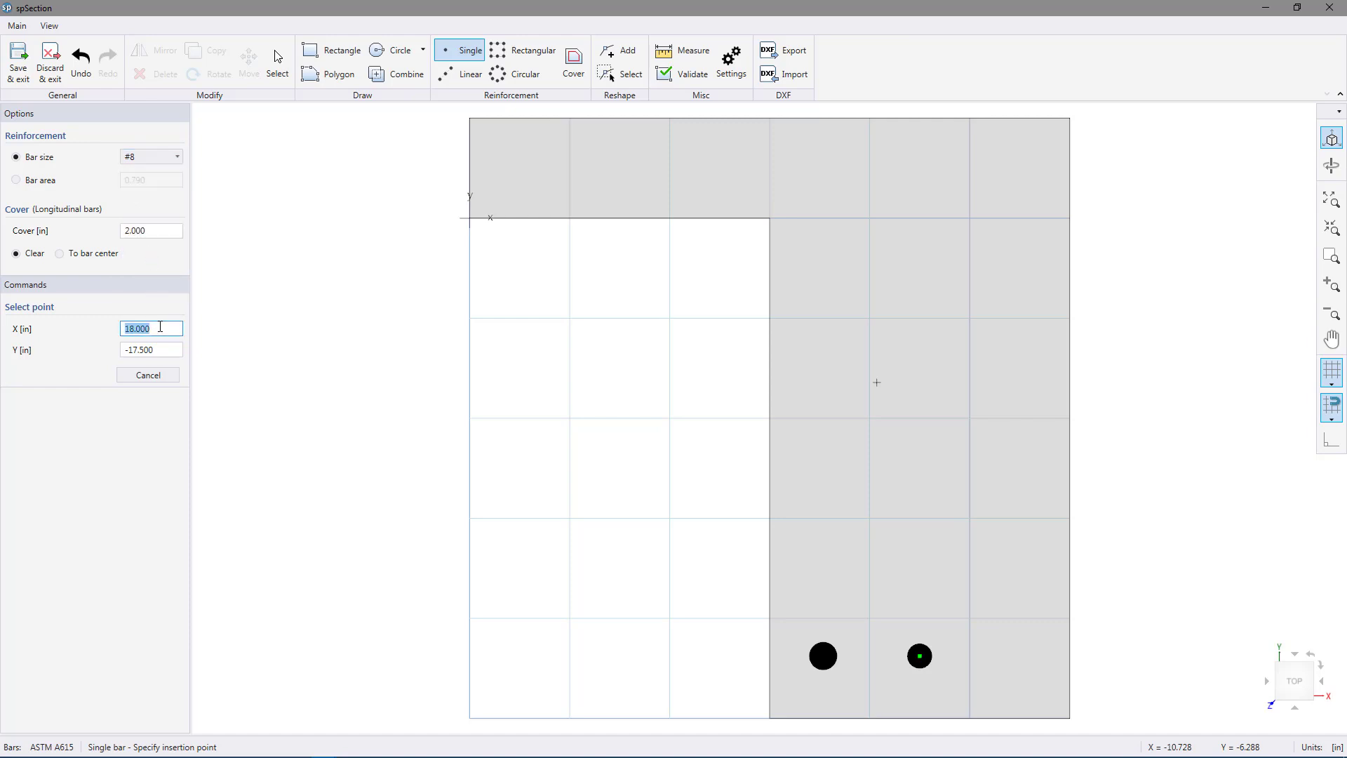
text(22)
key(Tab)
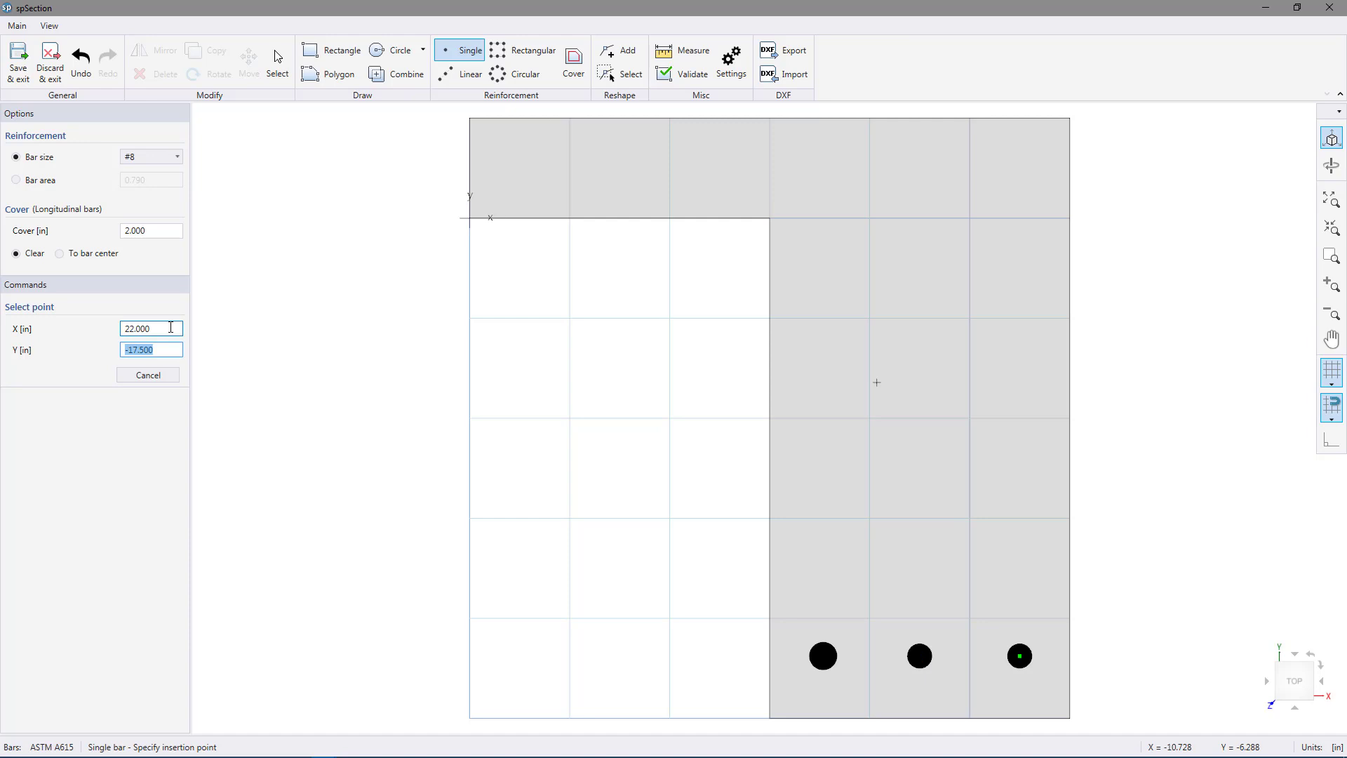
click(170, 327)
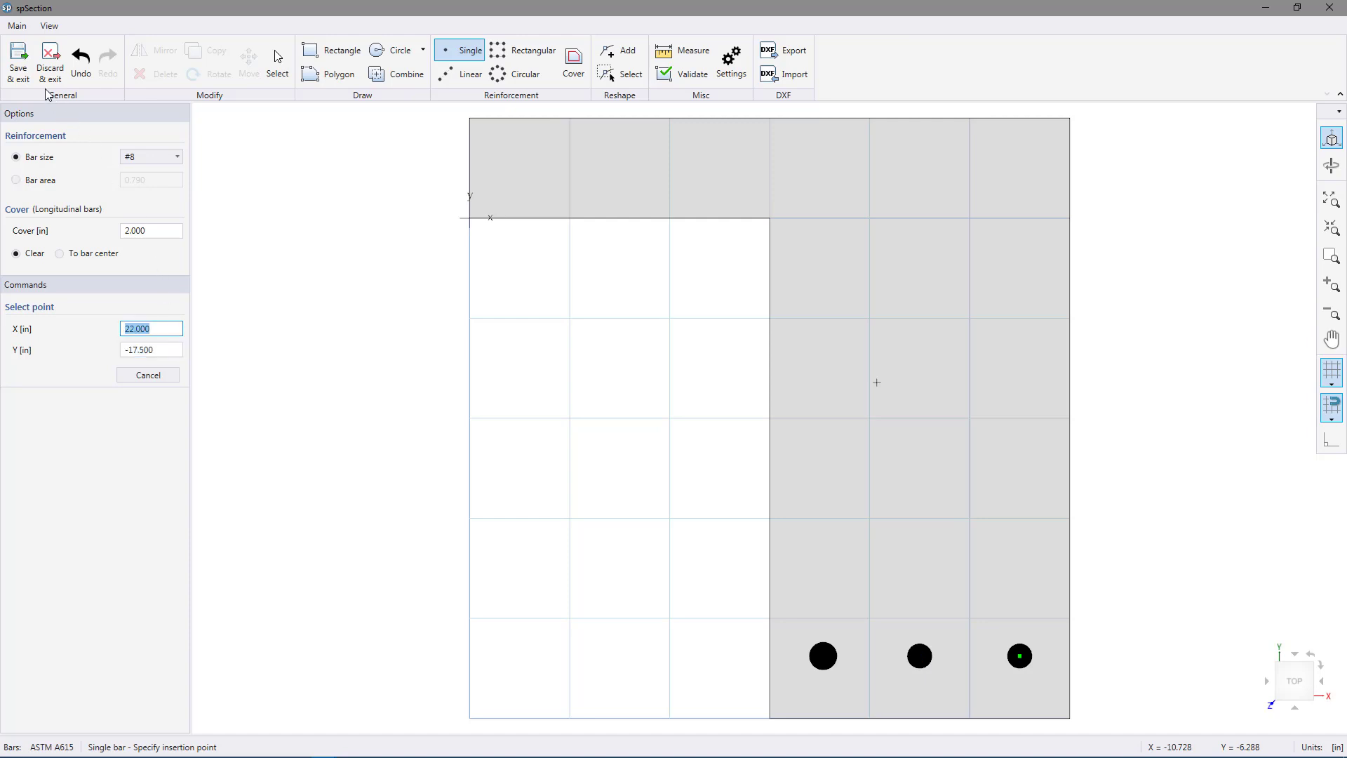
Step: Return the section to spColumn and insert a factored load: P 0, Mx -225 k-ft, My 0
click(17, 65)
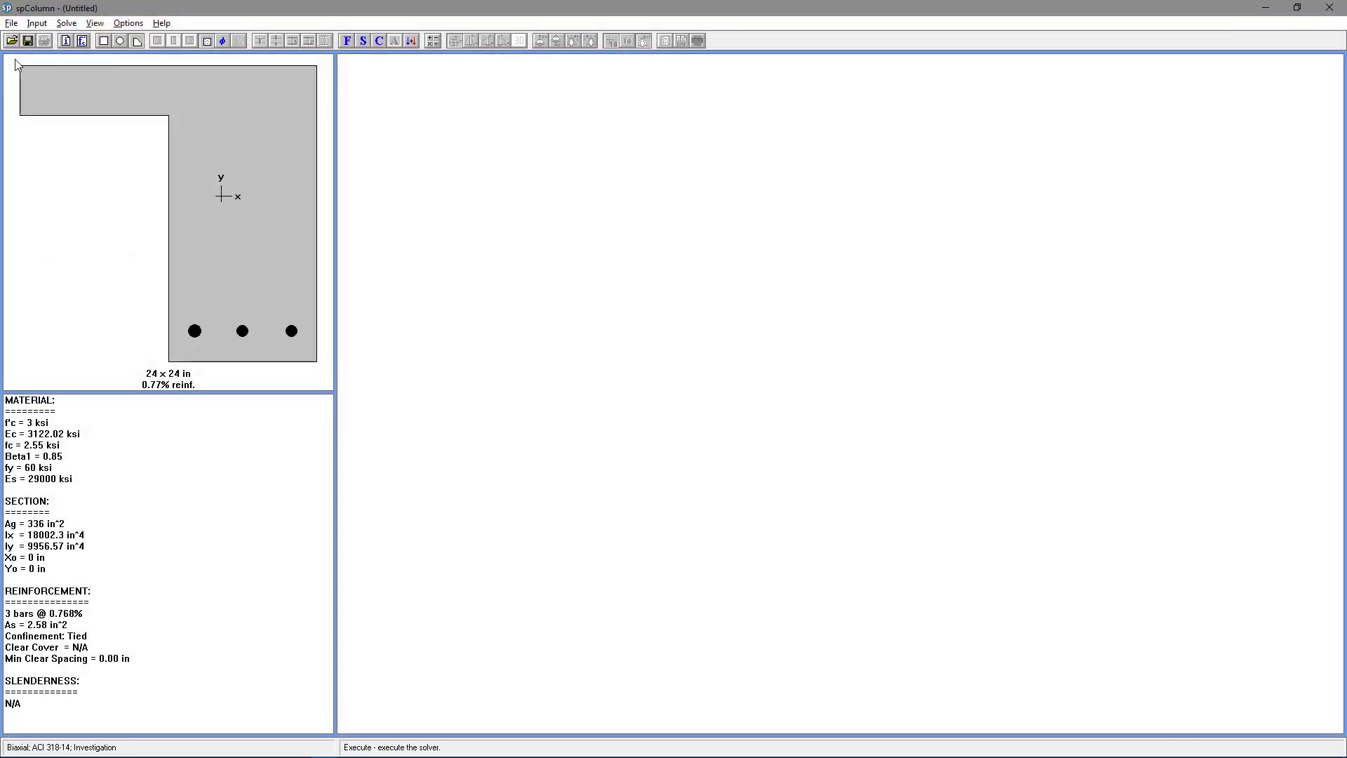
click(39, 24)
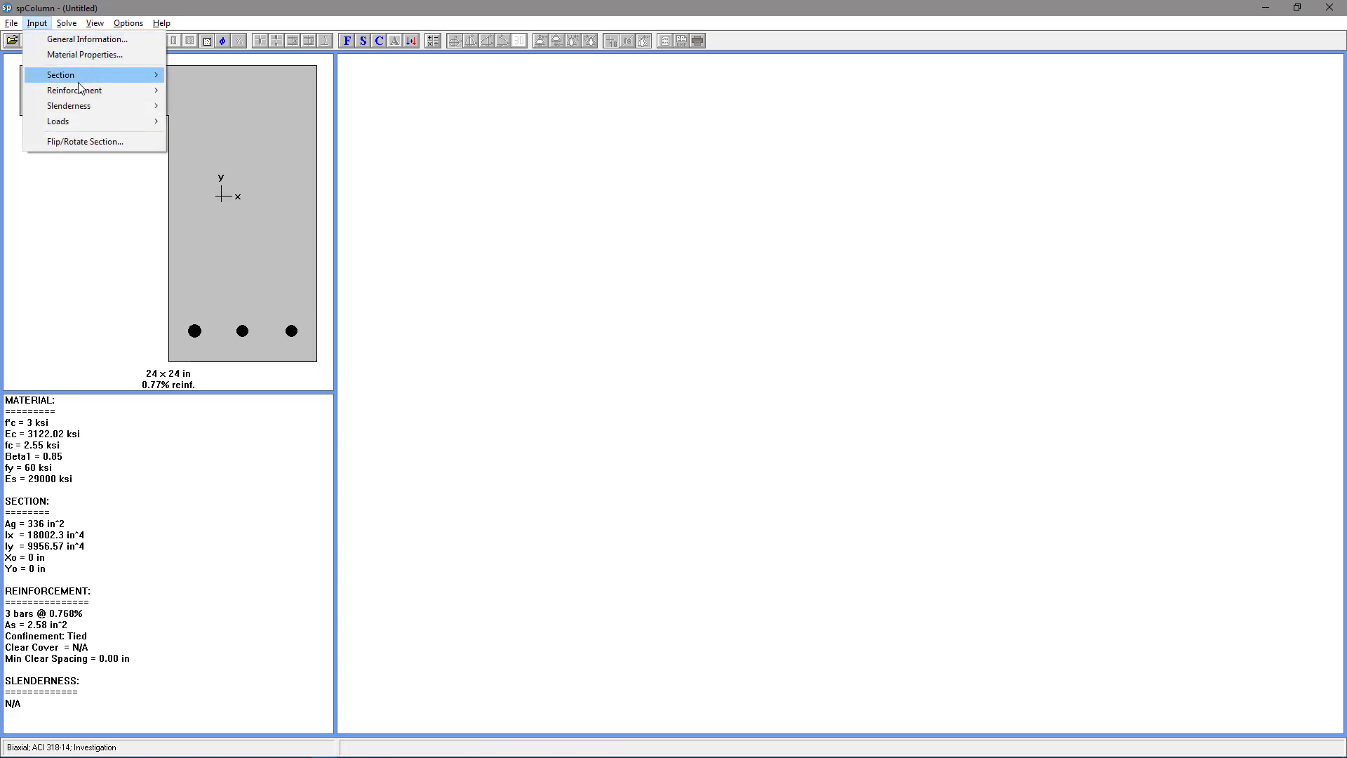
mouse_move(140, 122)
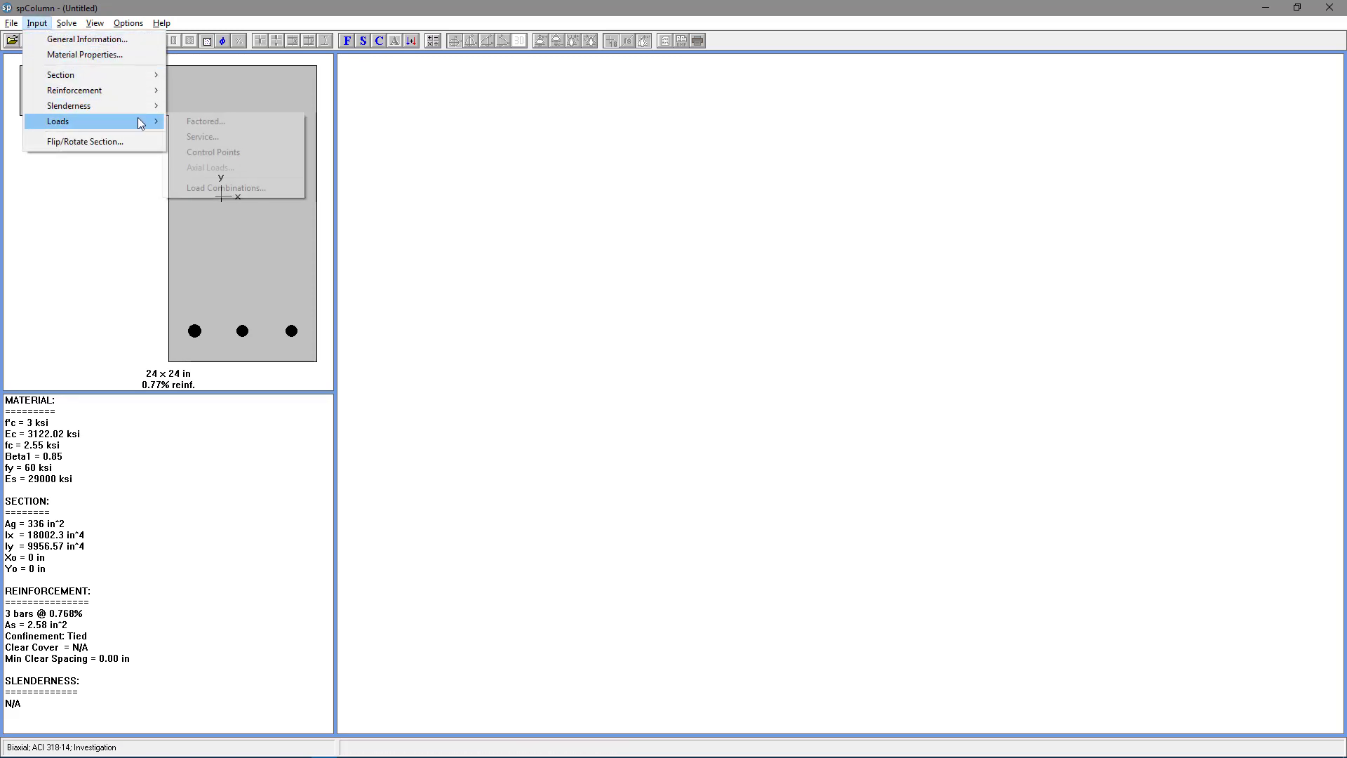
click(242, 122)
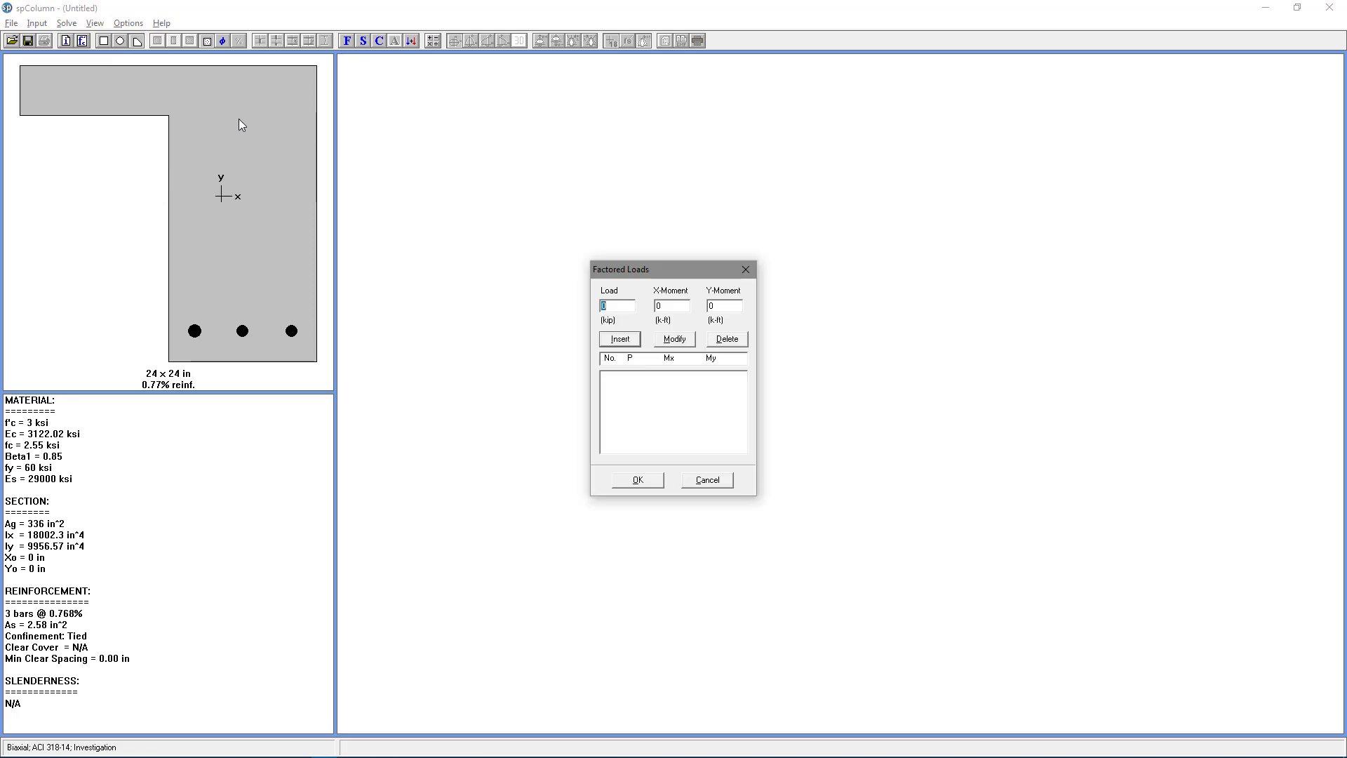
click(618, 305)
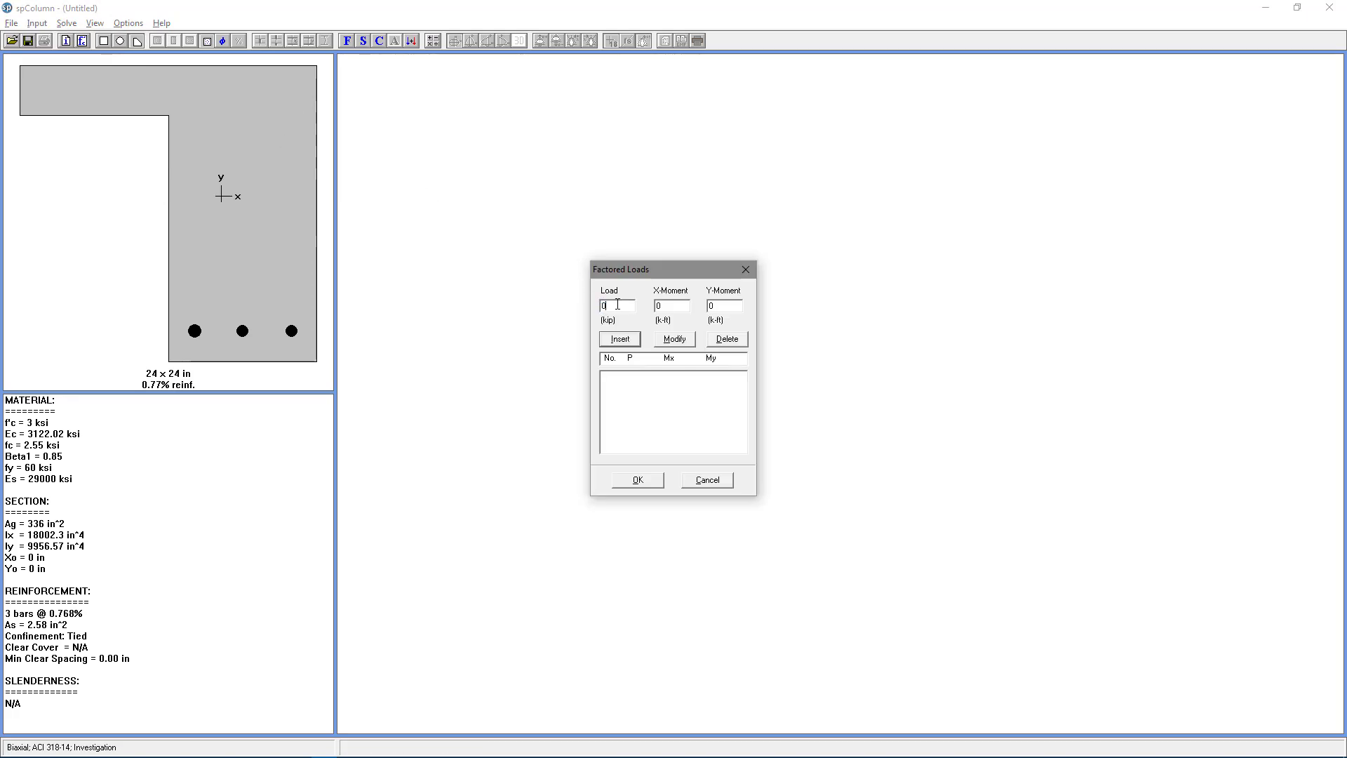
double_click(682, 309)
text(-225)
key(Tab)
click(628, 340)
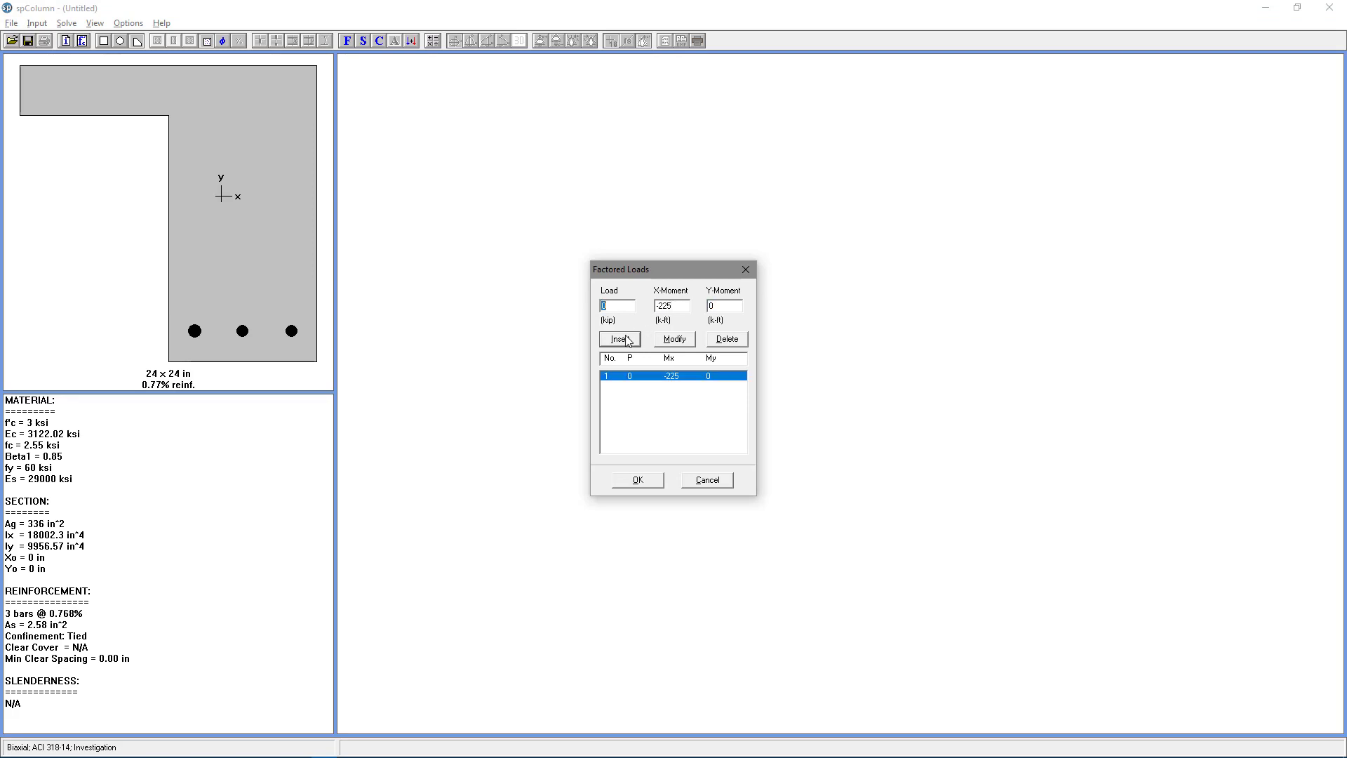
click(638, 481)
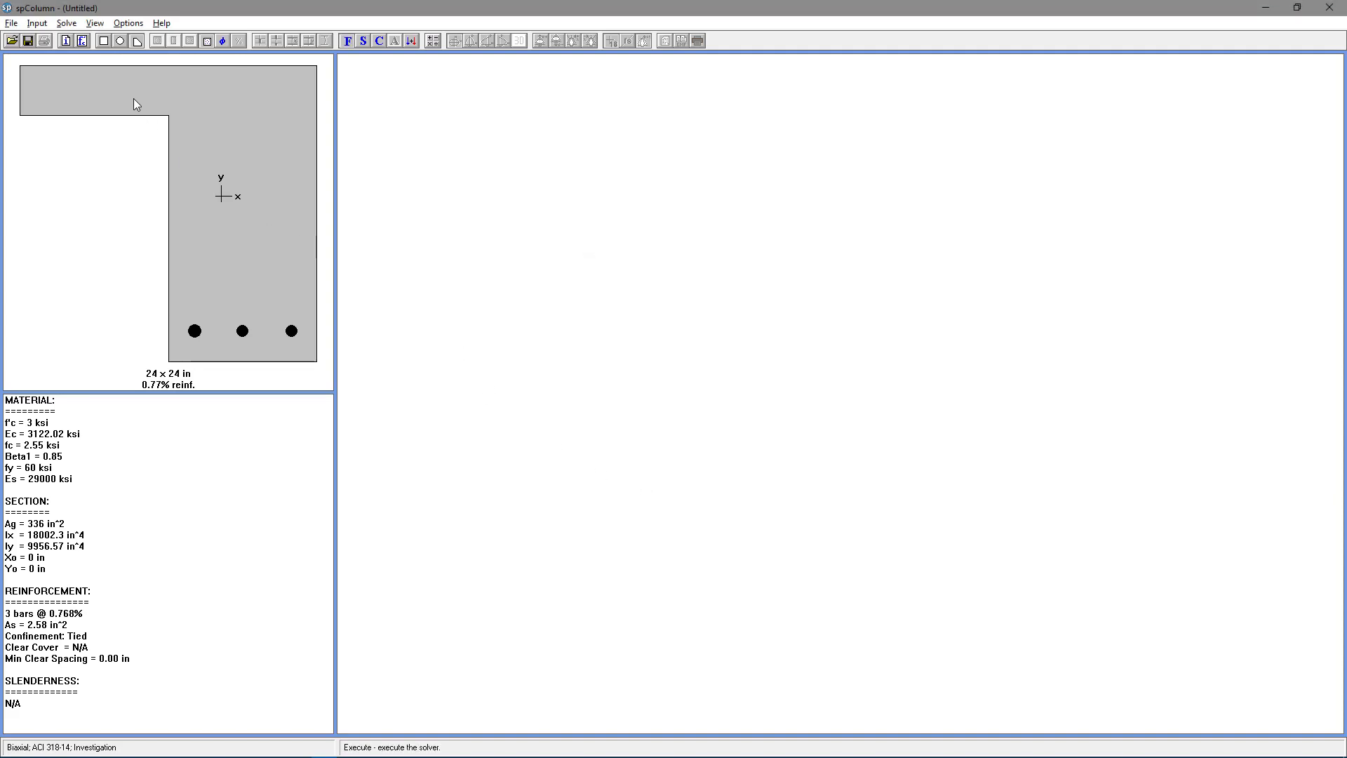
Step: Execute the solve as a non-architectural column and dismiss the capacity-exceeded warning
click(66, 23)
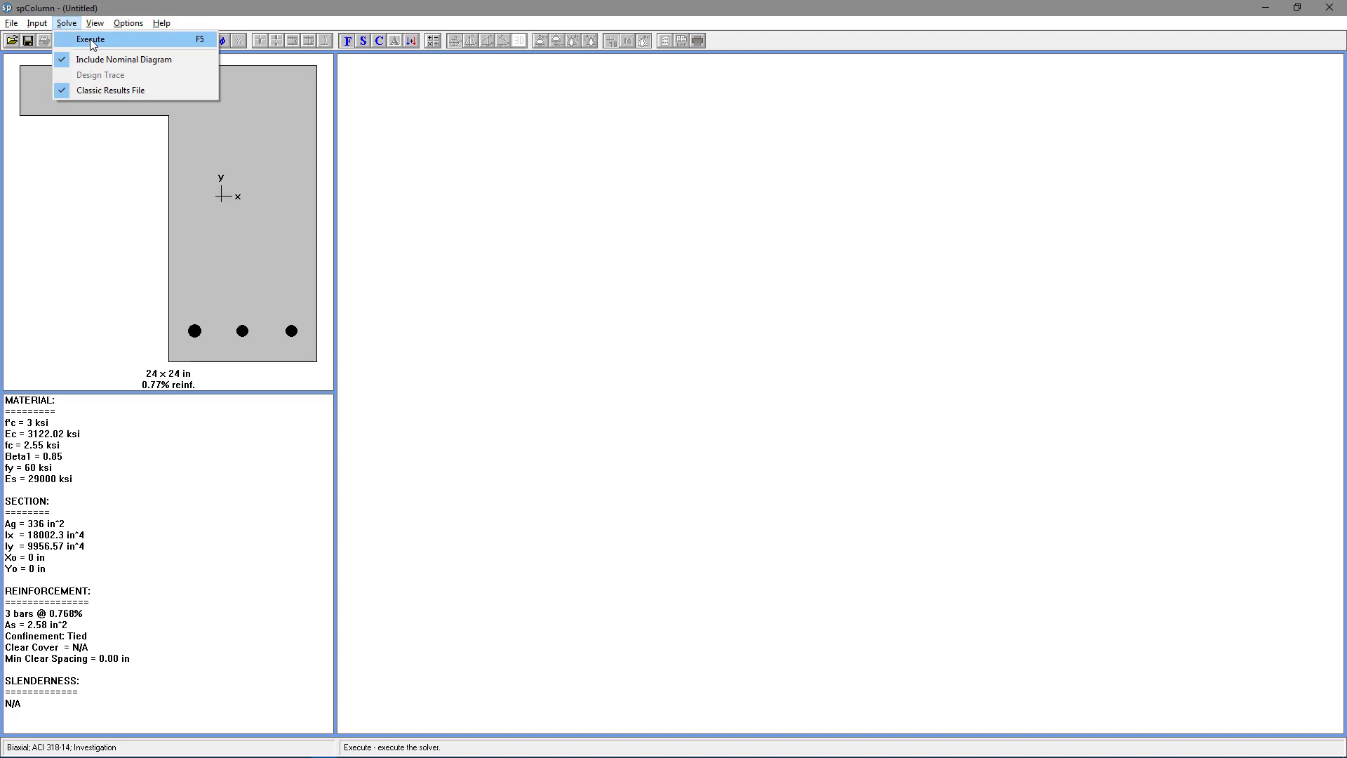
click(92, 40)
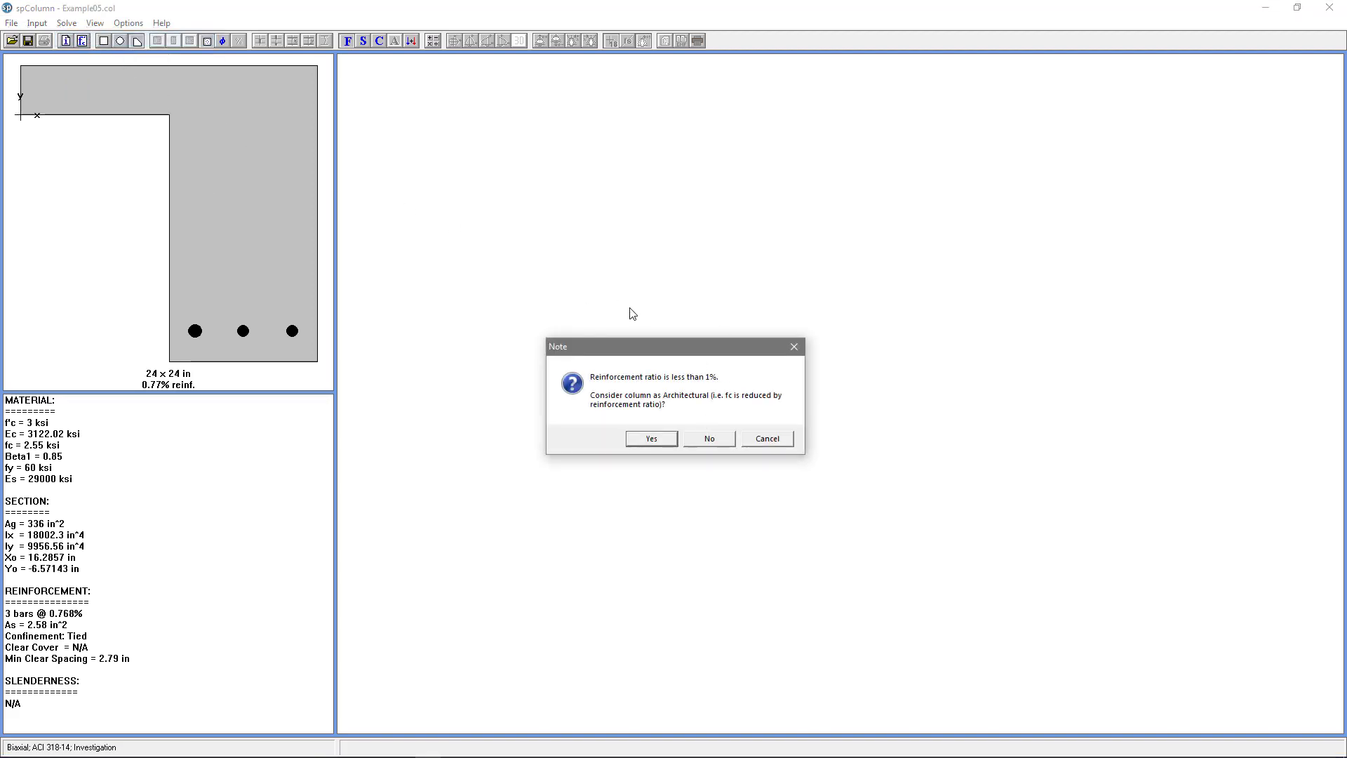
click(713, 440)
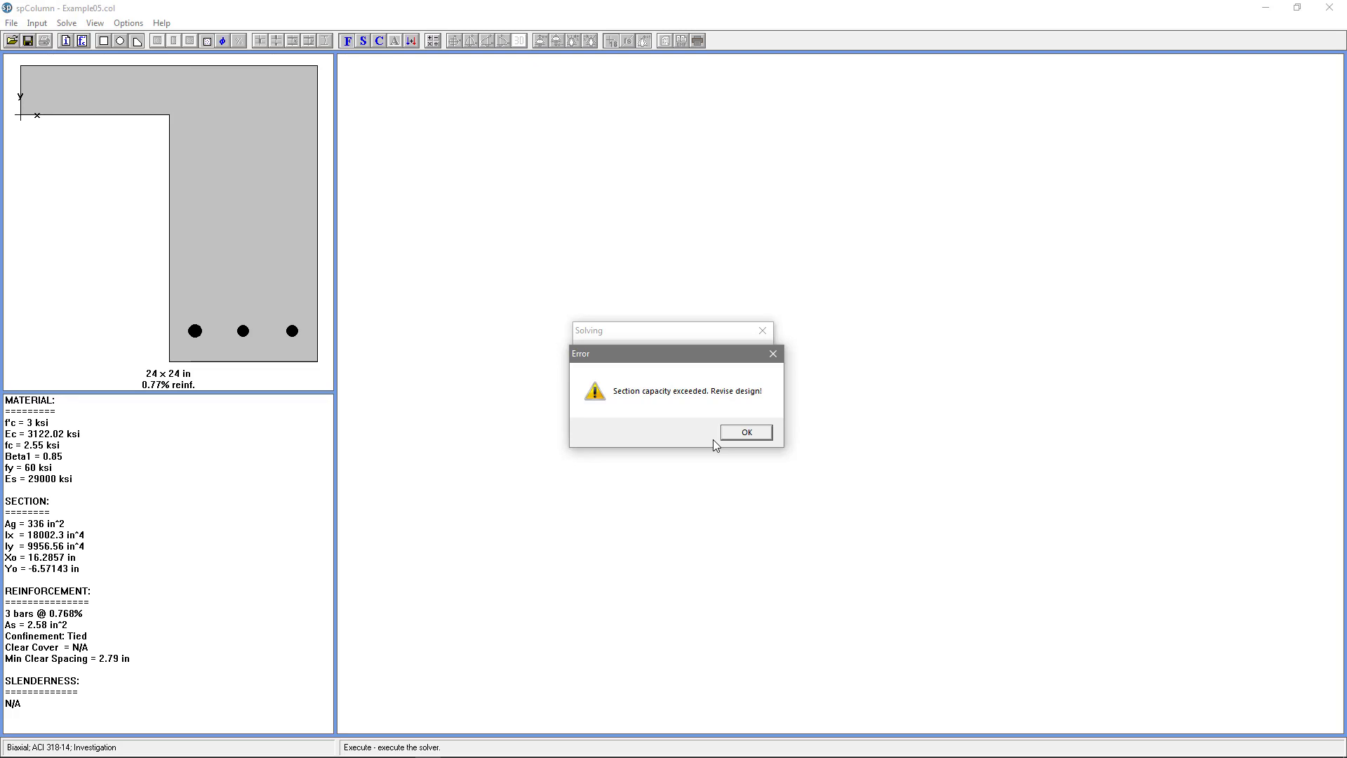
click(748, 433)
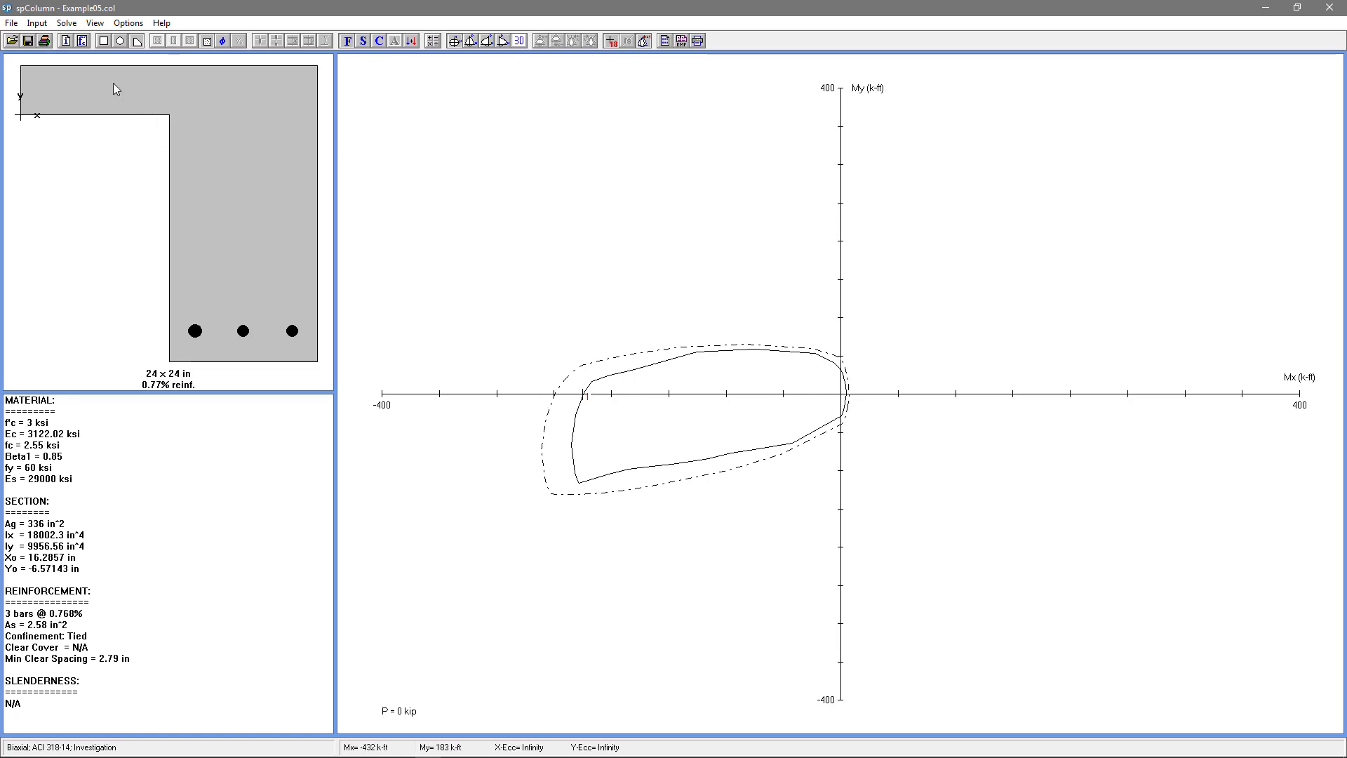
Step: Show the spResults loads-versus-capacities table (Mux -225 vs φMnx -224.43 k-ft)
click(95, 23)
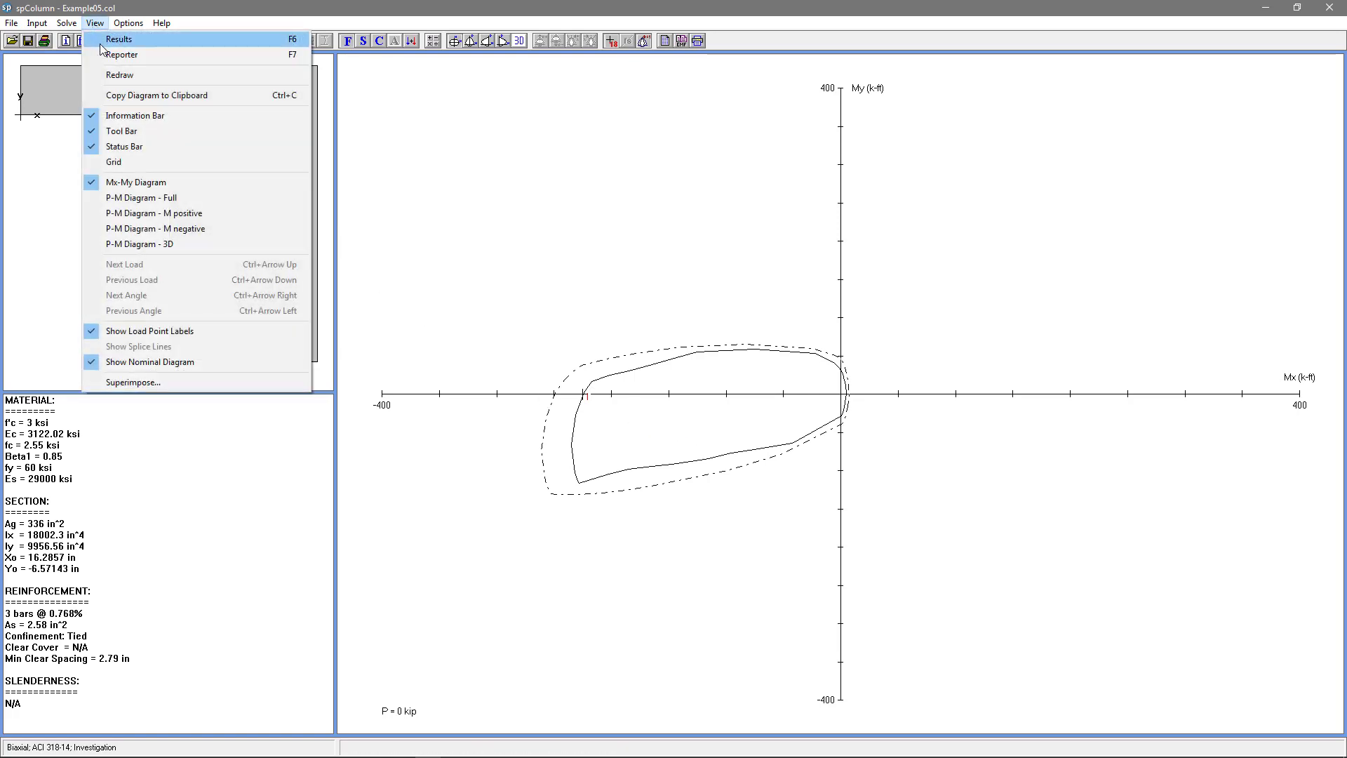
click(104, 37)
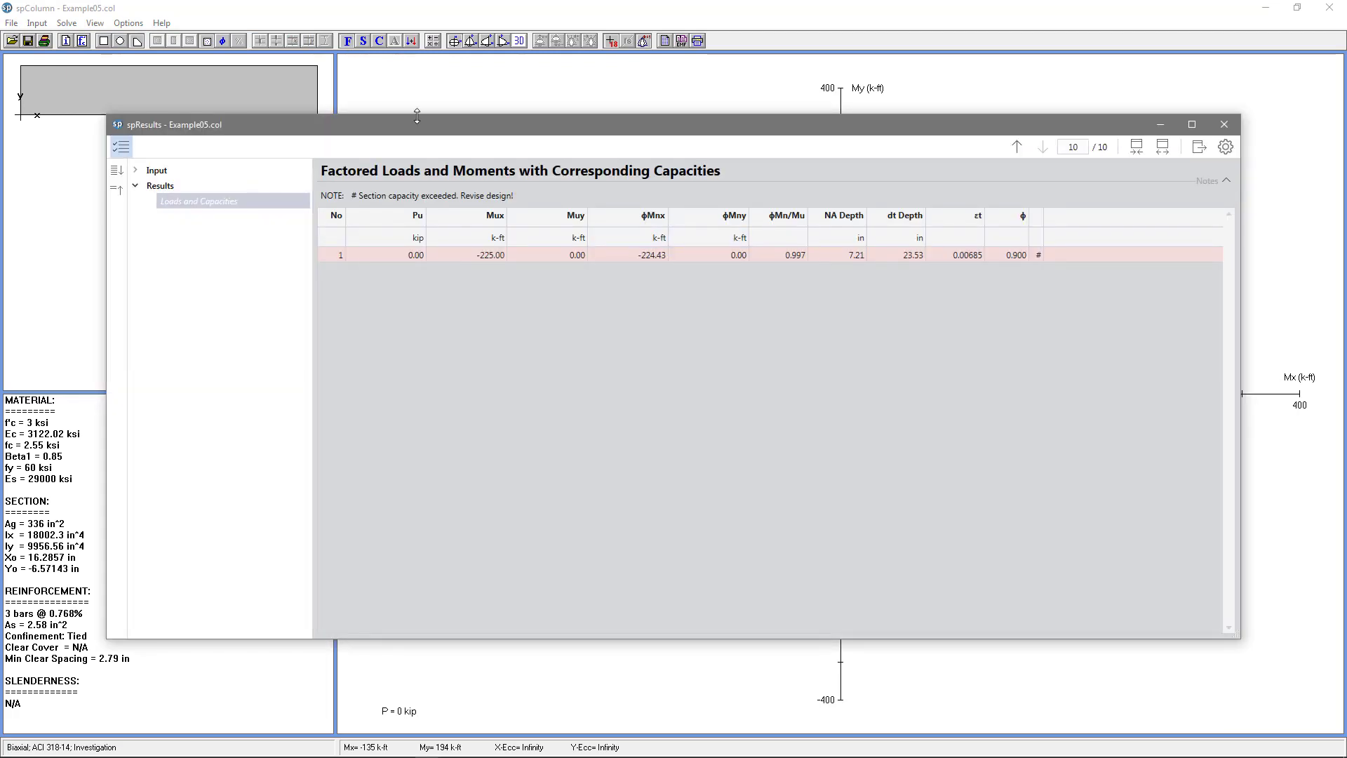
Step: Launch spReporter from spColumn's View menu to generate the L-shaped column report
click(95, 23)
click(112, 54)
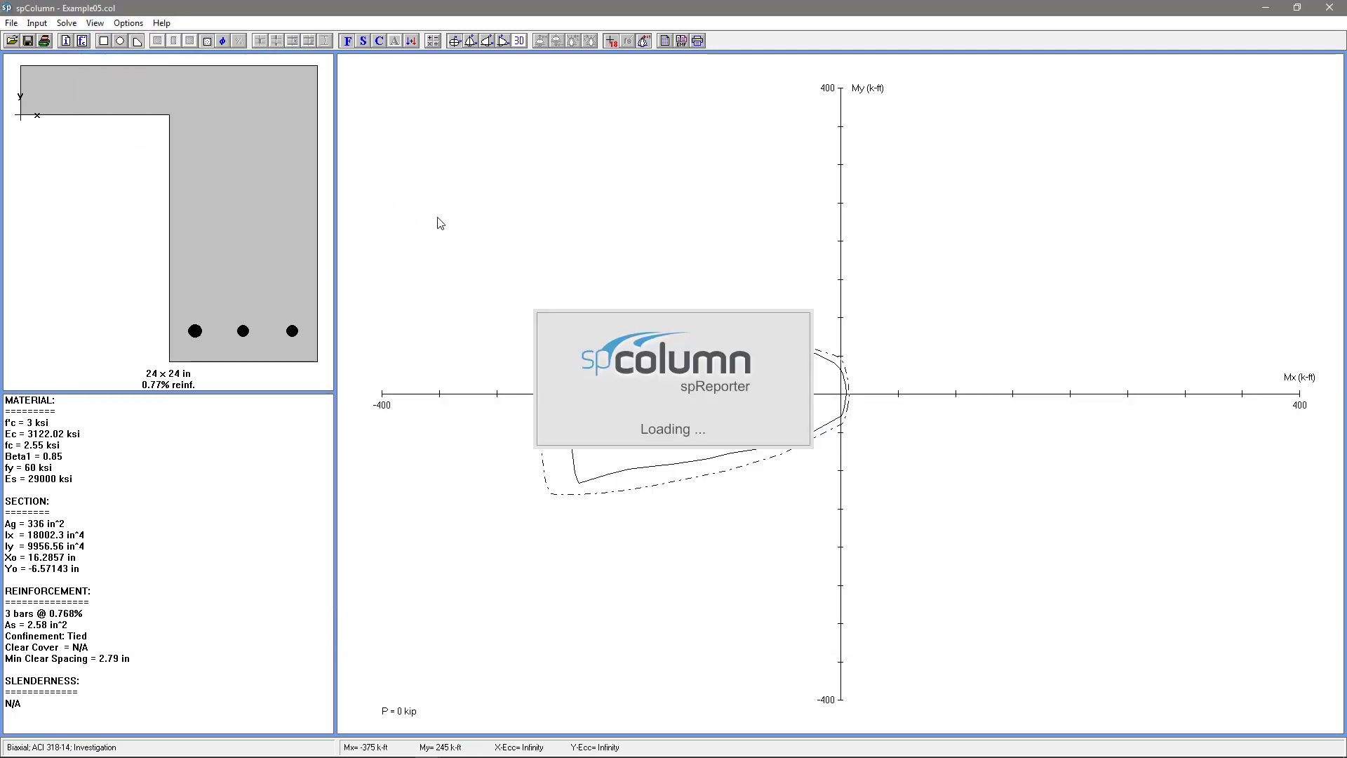